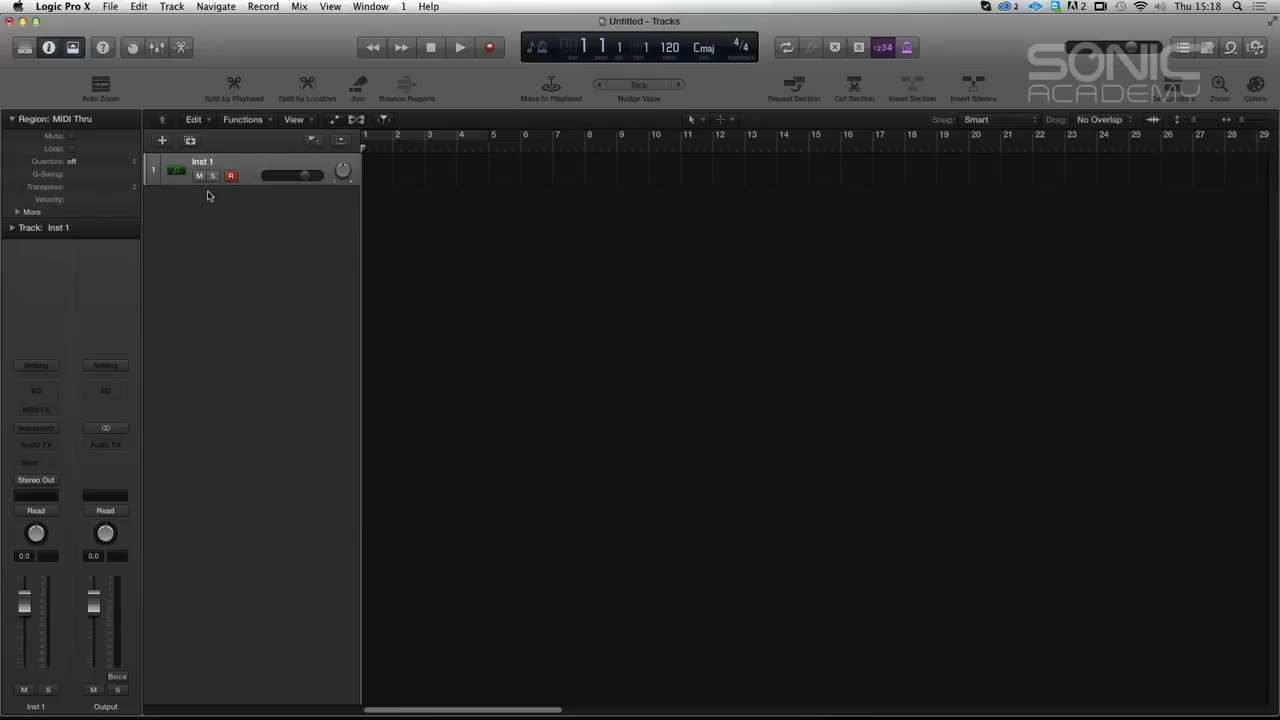
Step: Load ES M (Mono) on Inst 1, show its Smart Controls and lower Cutoff slightly
left_click(53, 432)
mouse_move(100, 481)
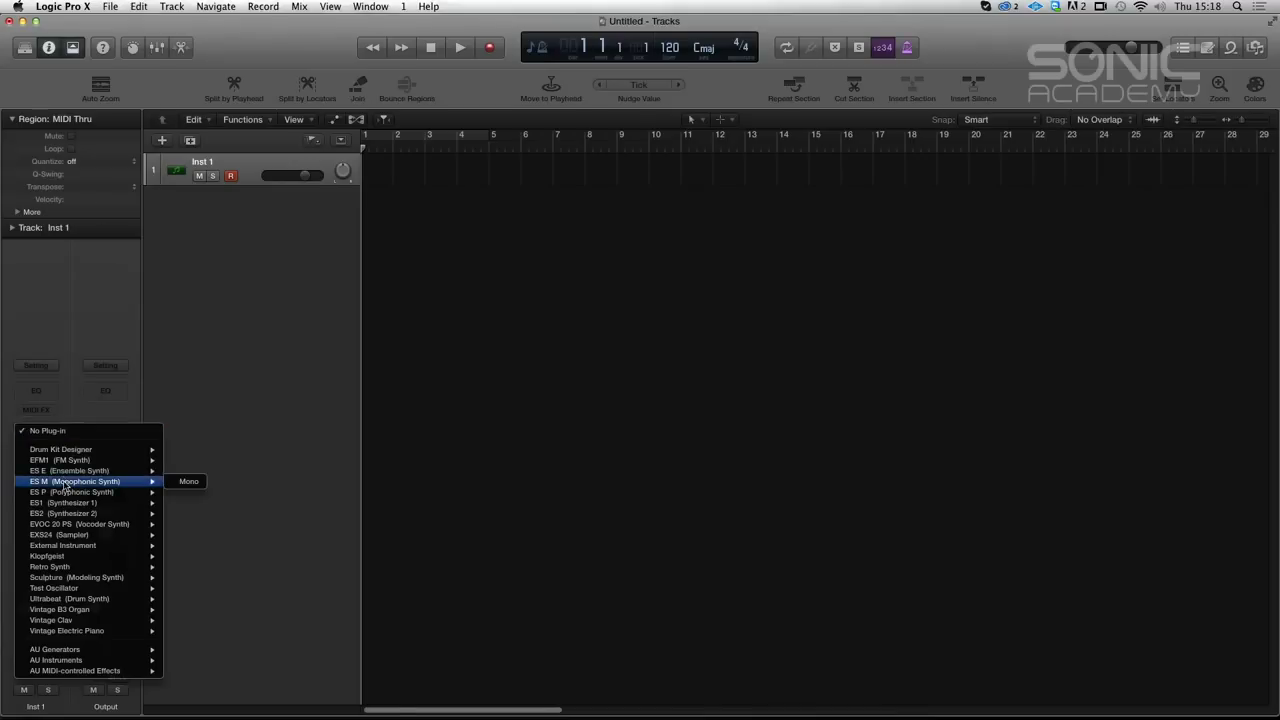
left_click(188, 482)
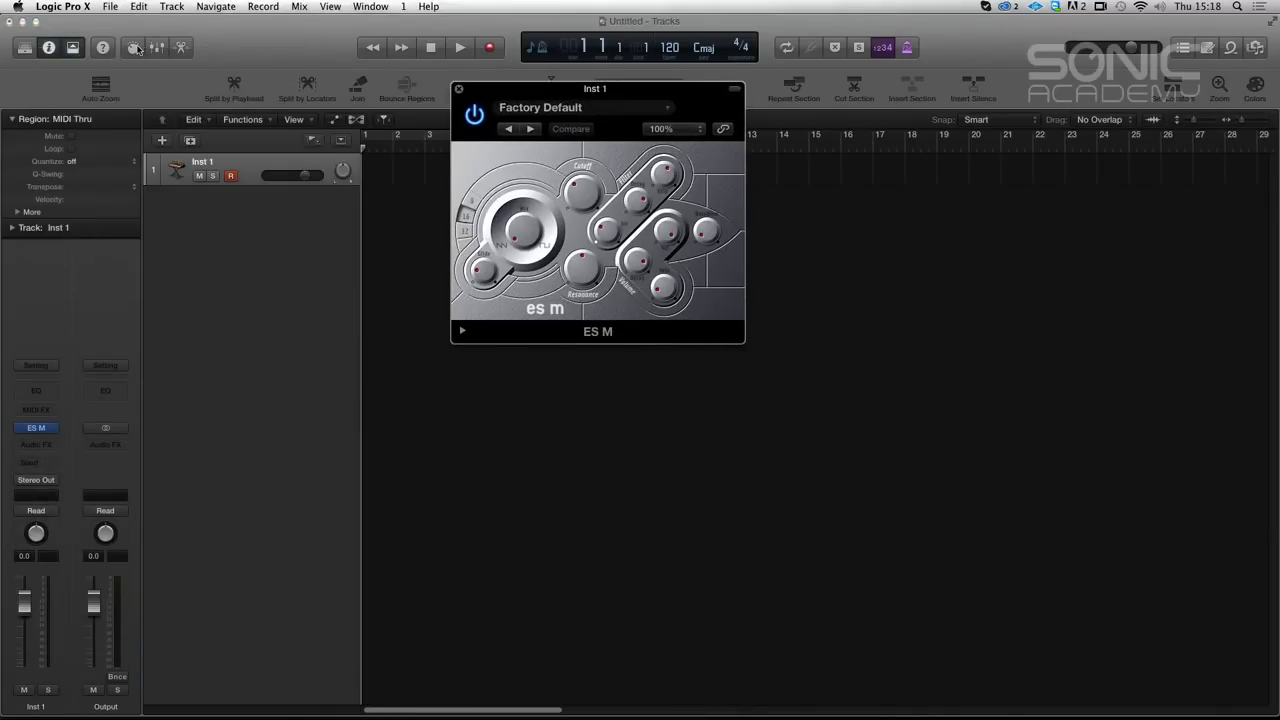
left_click(136, 48)
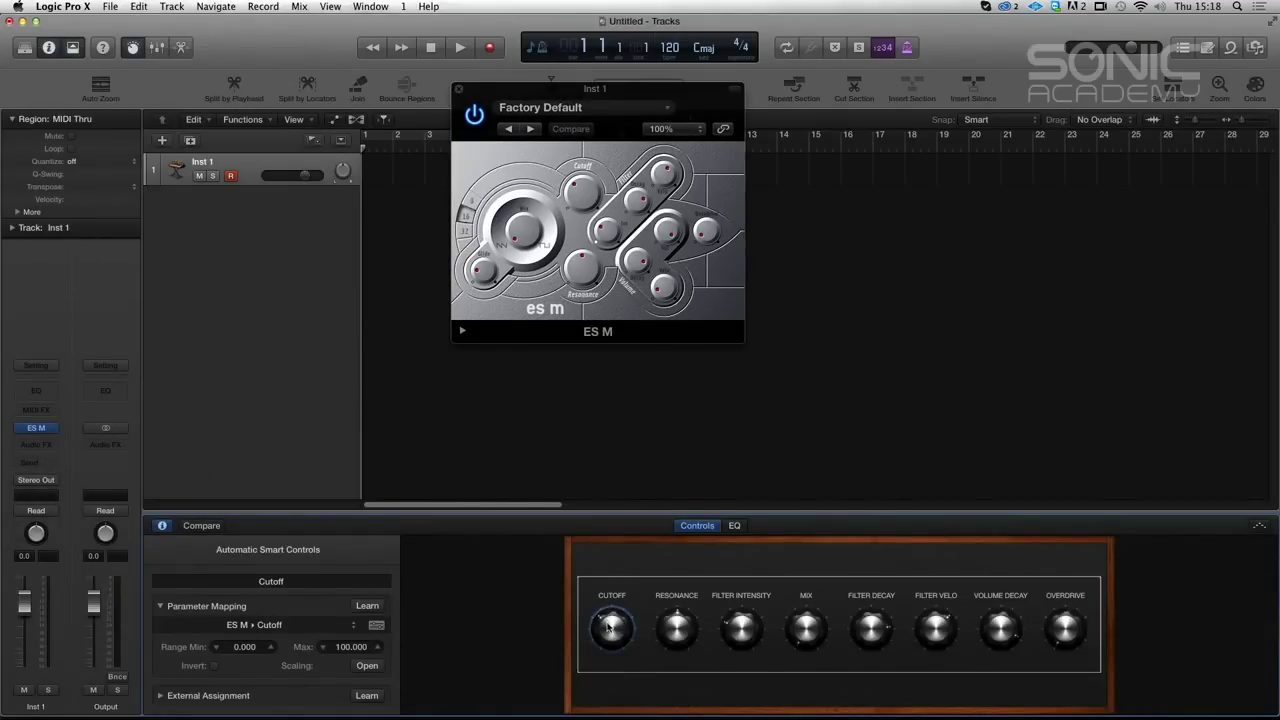
left_click_drag(609, 627, 620, 625)
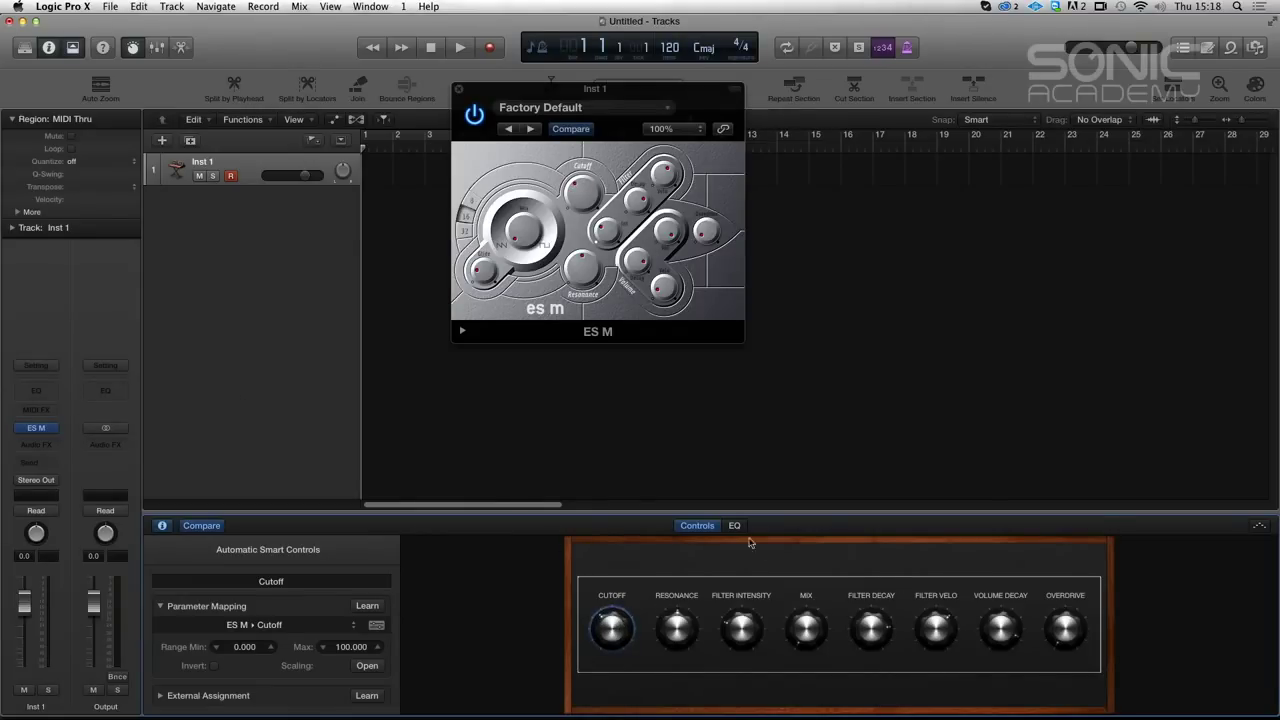
Step: Try the General Audio 12 and Vintage Synth 12 Smart Controls layouts
left_click(314, 552)
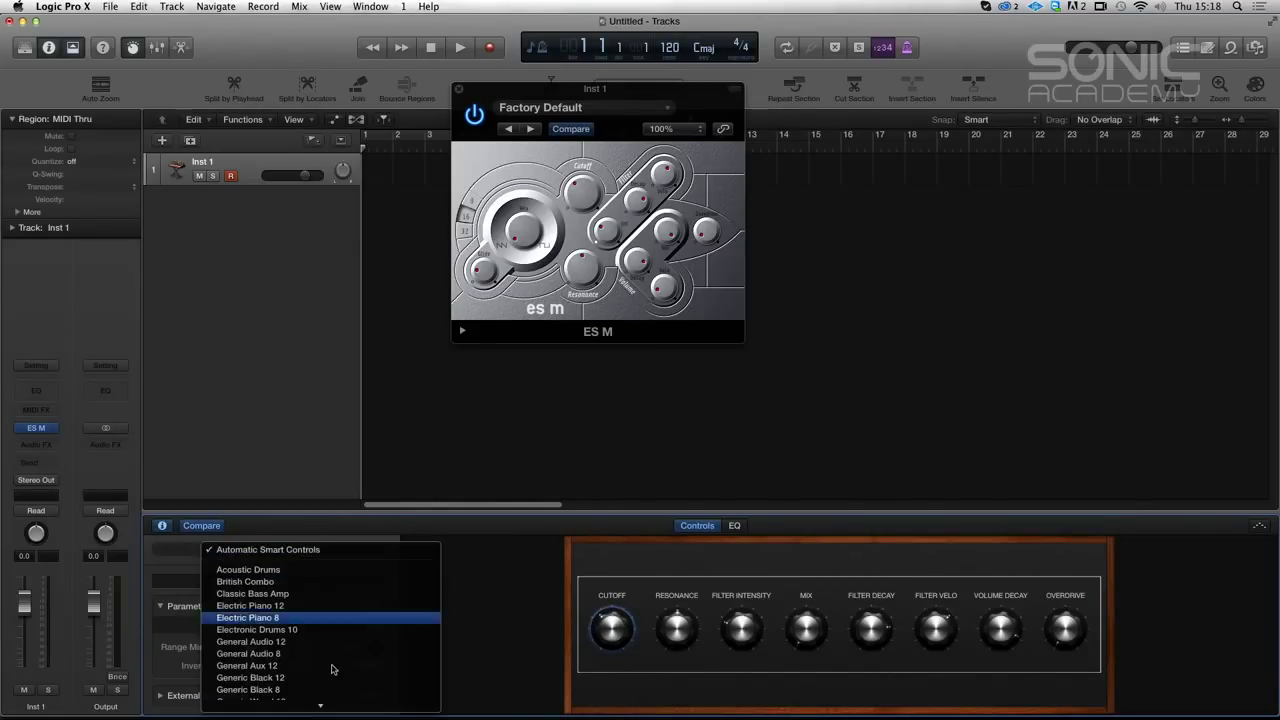
left_click(330, 645)
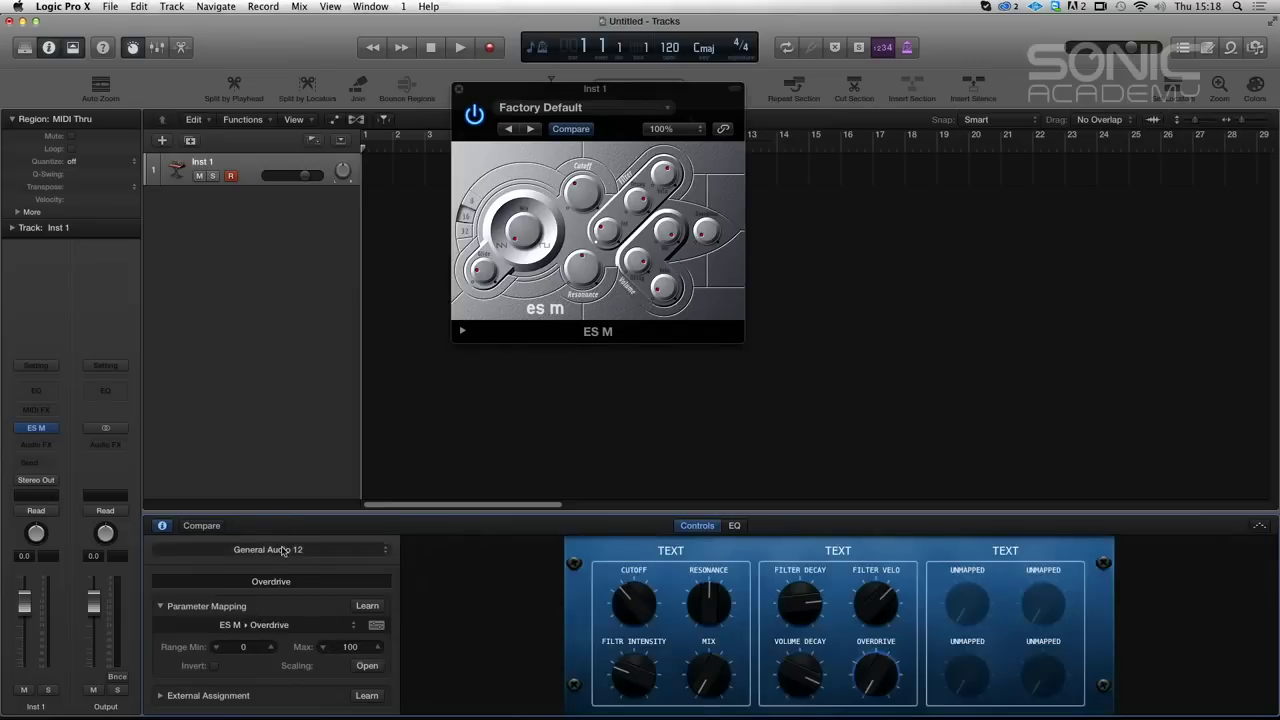
left_click(300, 550)
left_click(298, 681)
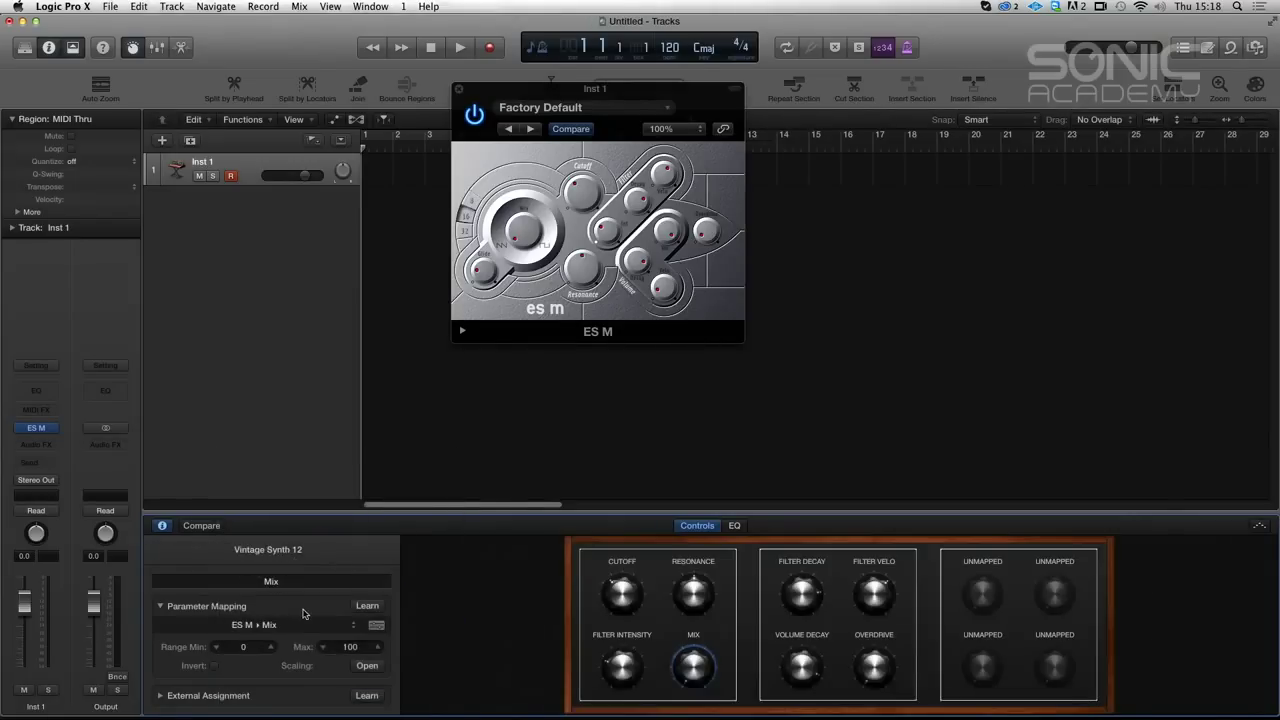
left_click(300, 578)
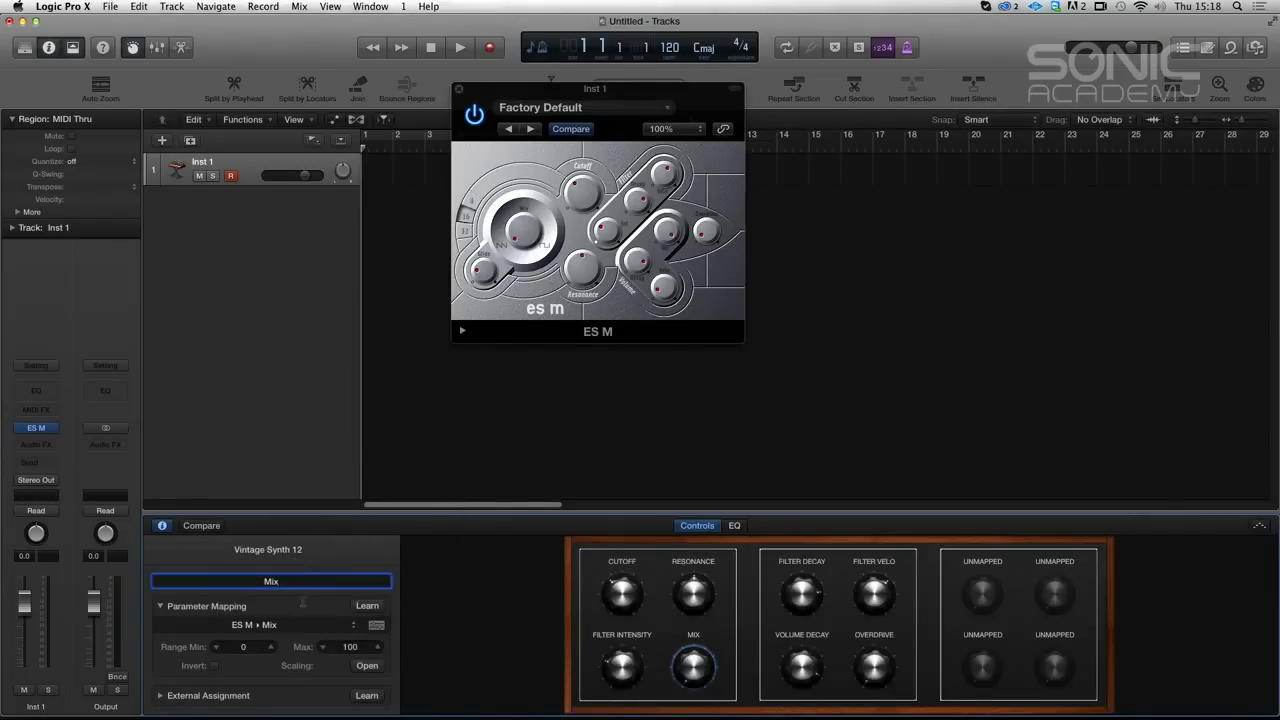
Step: Apply the Strings factory layout with Cutoff, Resonance, Filter Dcy and Filter Velo knobs
left_click(296, 556)
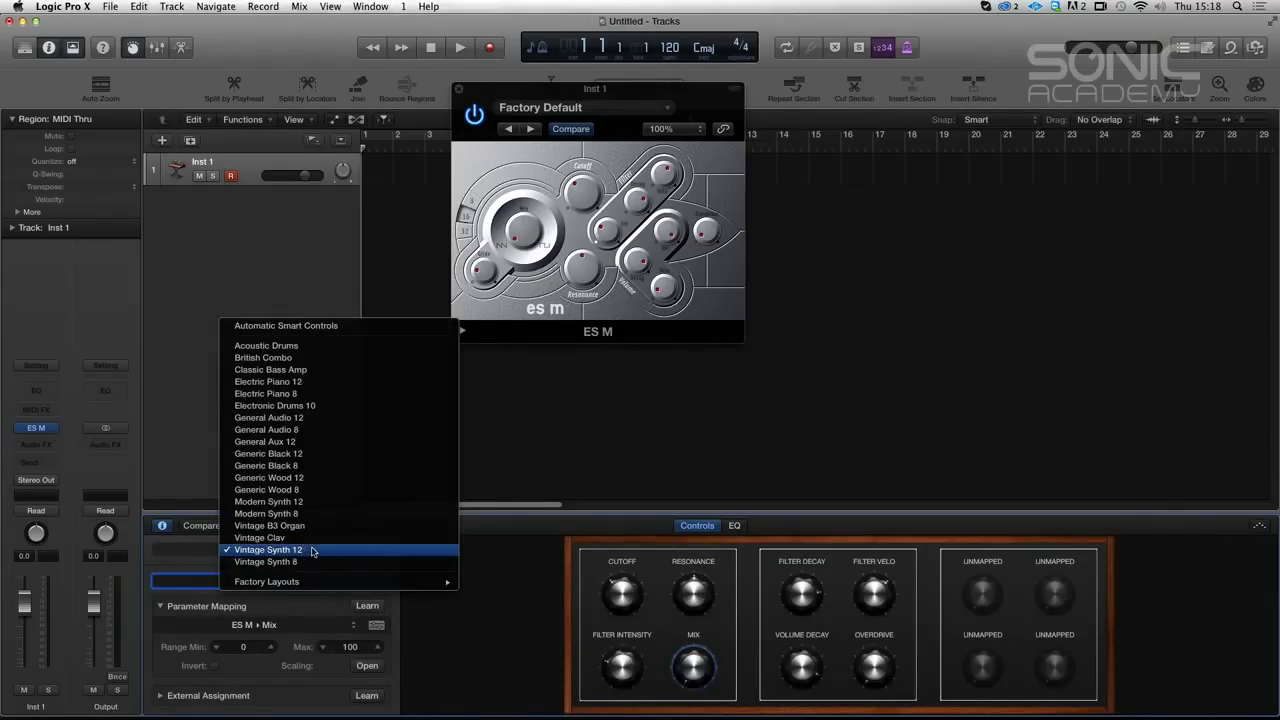
left_click(312, 551)
left_click(306, 552)
mouse_move(316, 581)
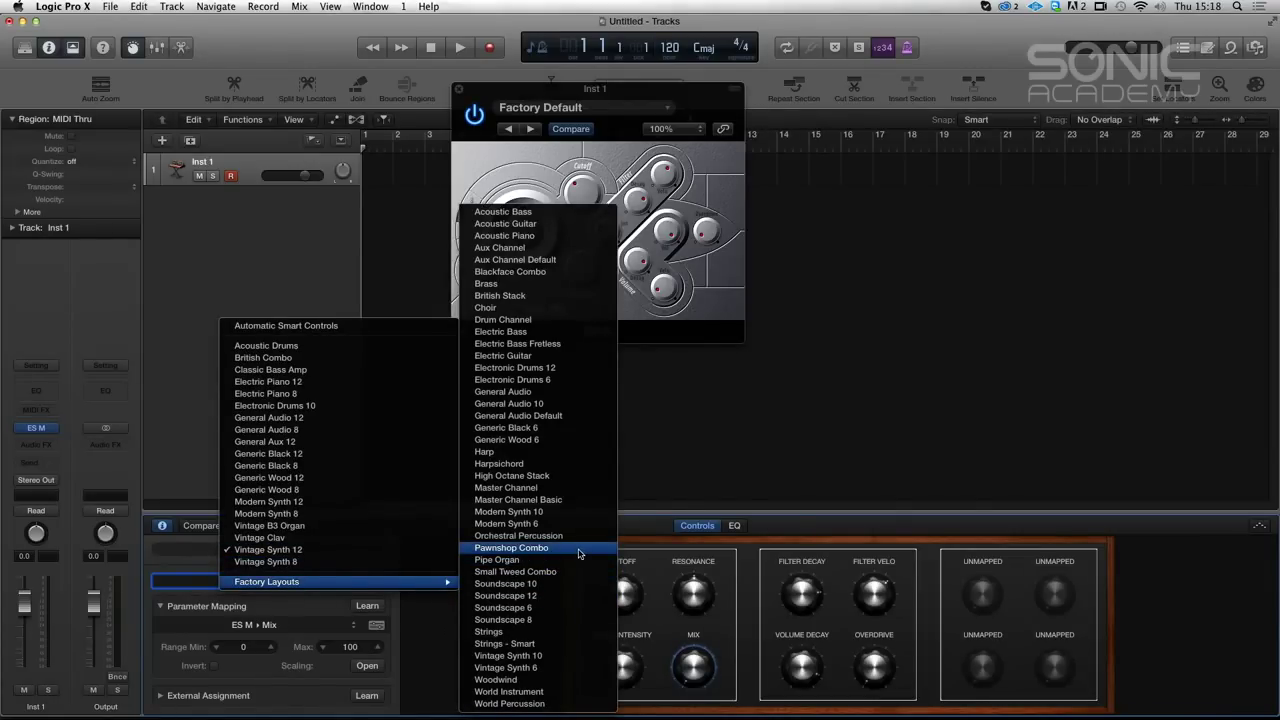
left_click(577, 632)
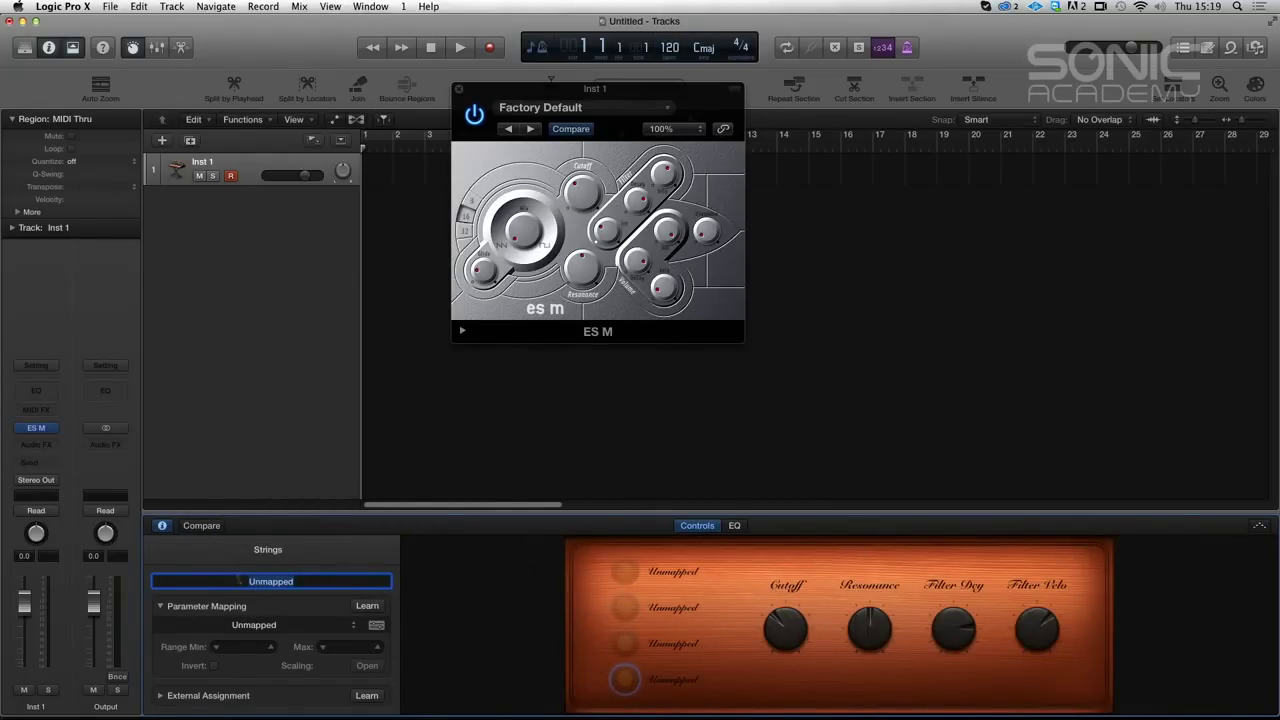
Step: Try the Electronic Drums 10, Generic Black 8 and Vintage Clav layouts
left_click(306, 549)
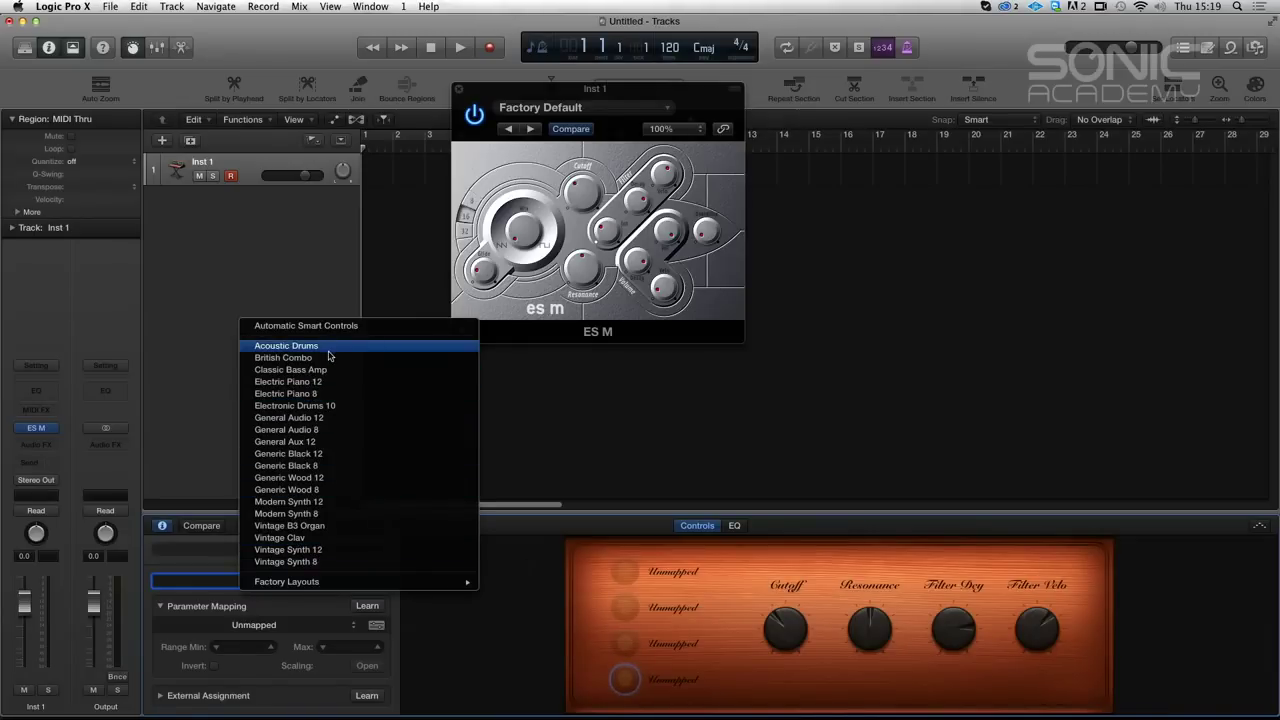
left_click(330, 406)
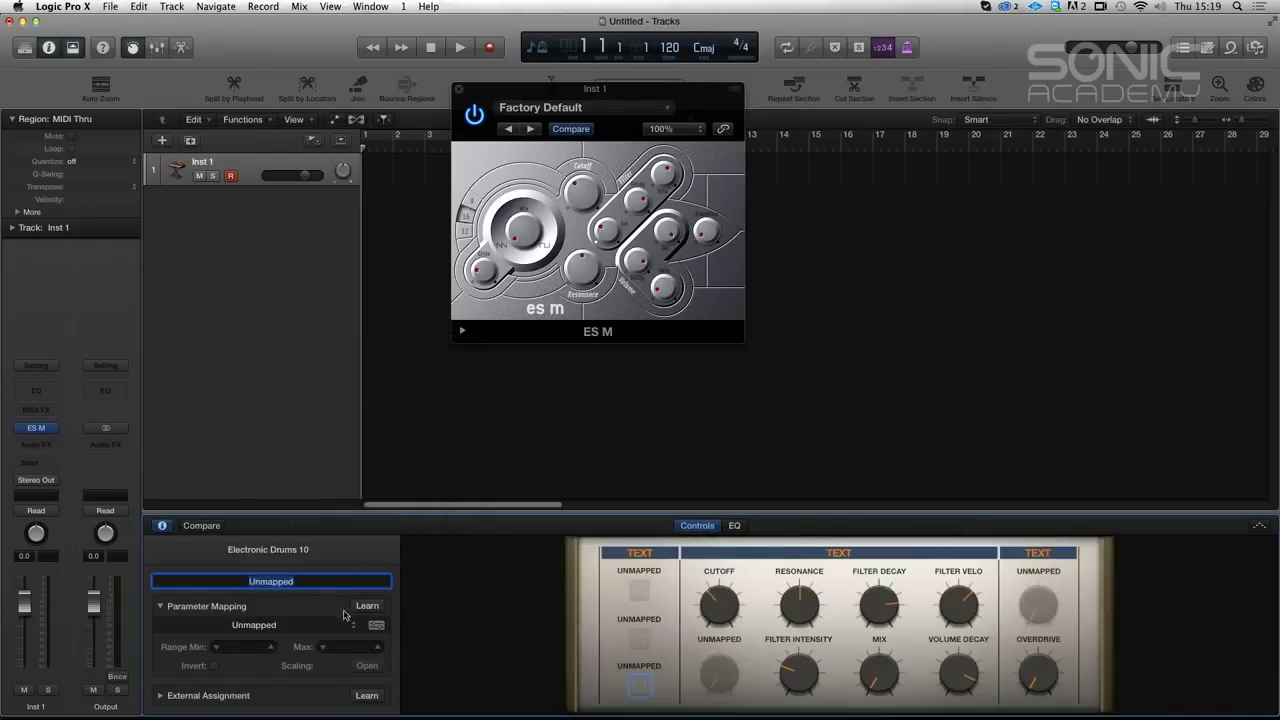
left_click(308, 560)
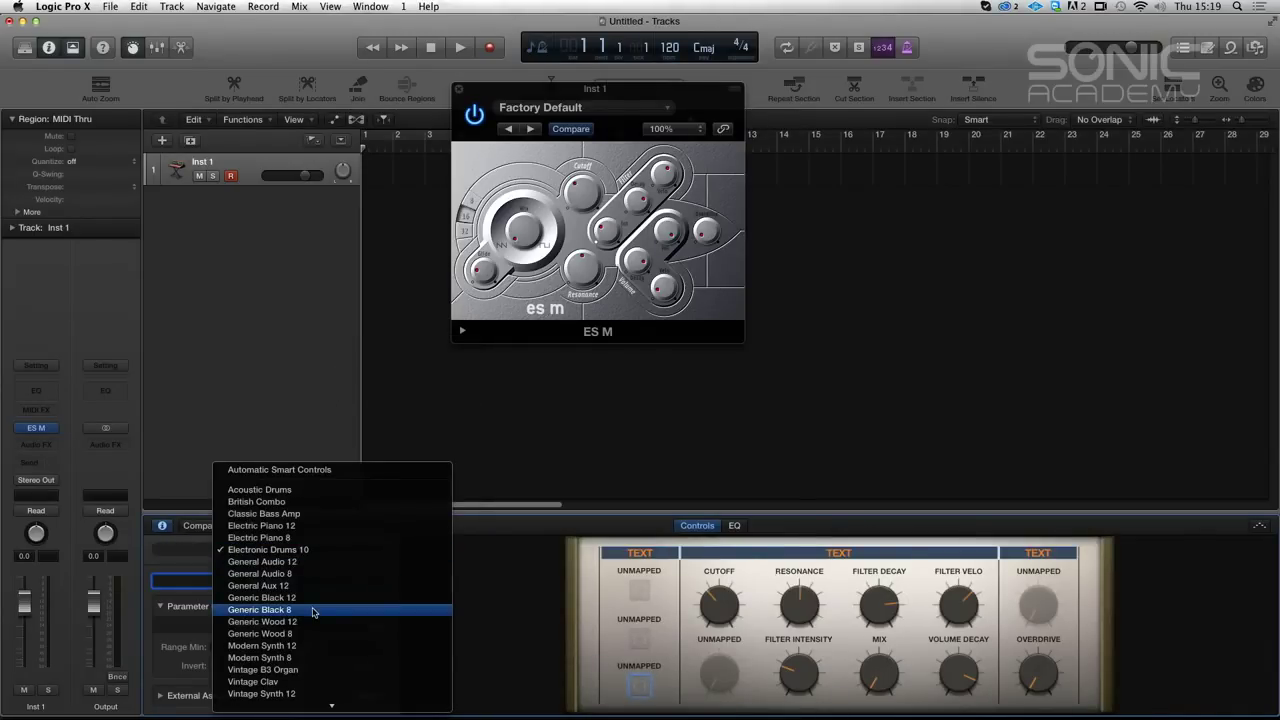
left_click(313, 610)
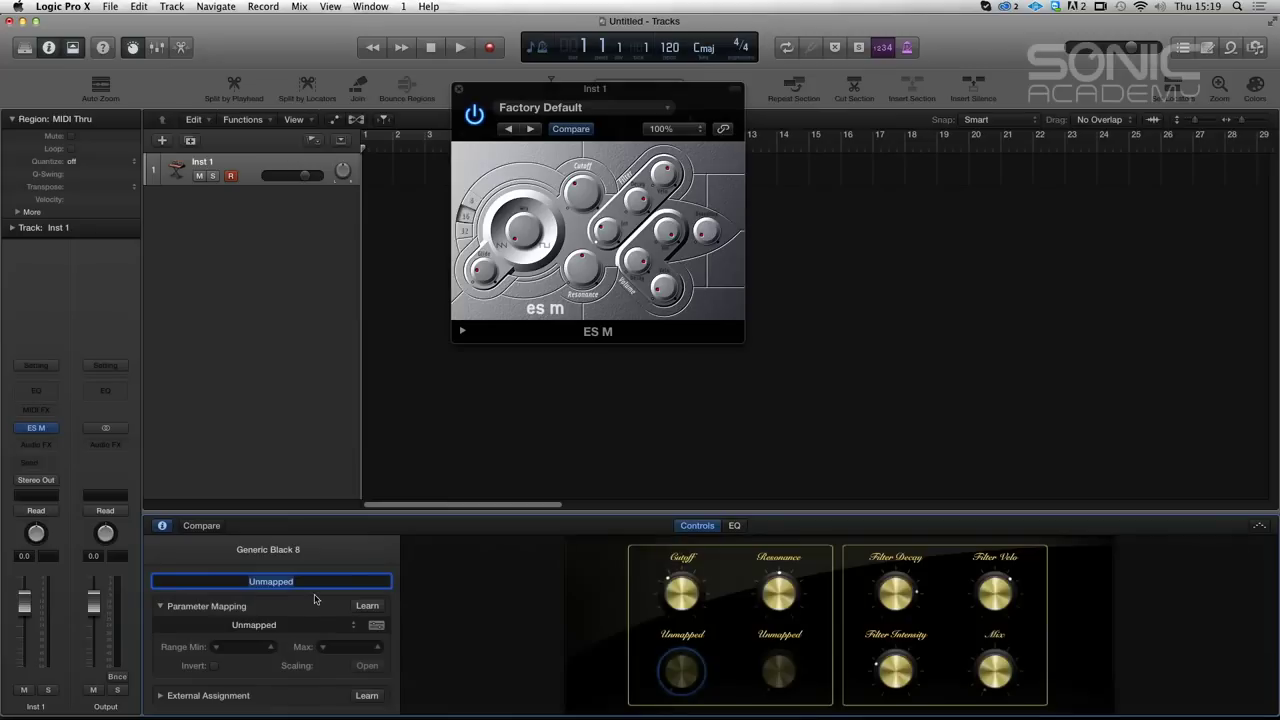
left_click(291, 552)
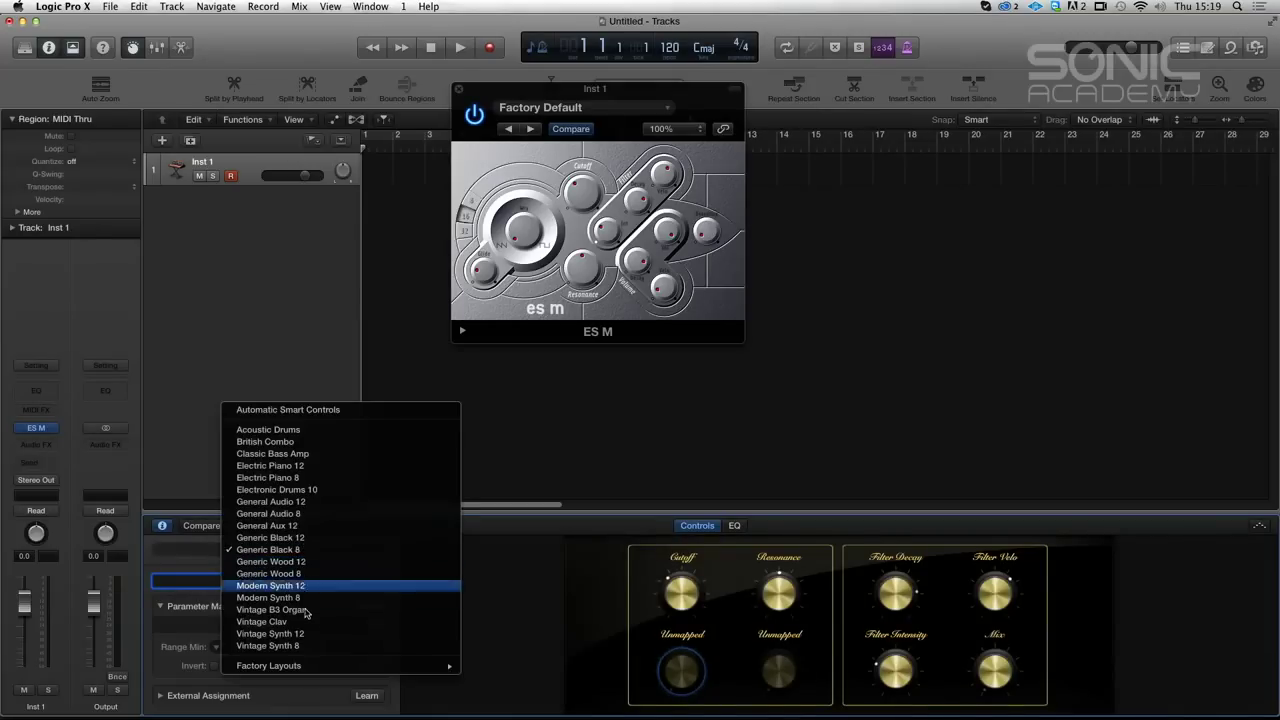
left_click(306, 622)
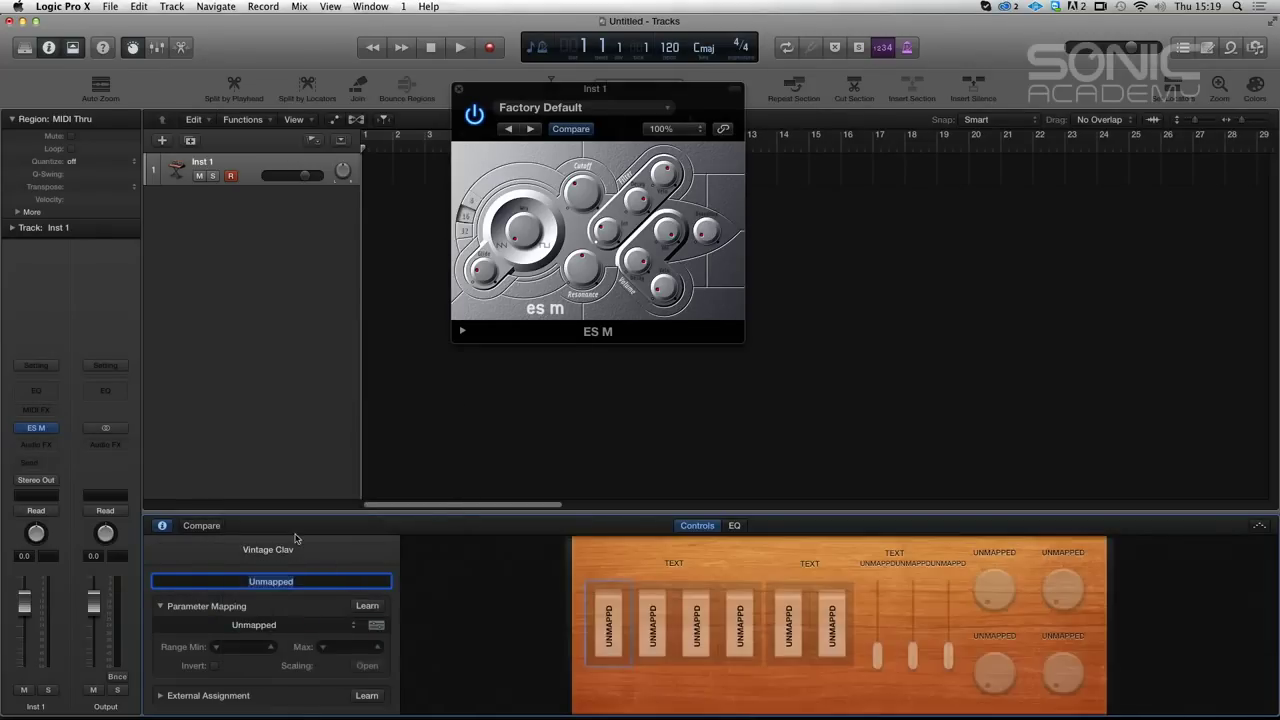
Step: Try Electric Piano 8 and Generic Black 8, then settle on Vintage Synth 8
left_click(297, 552)
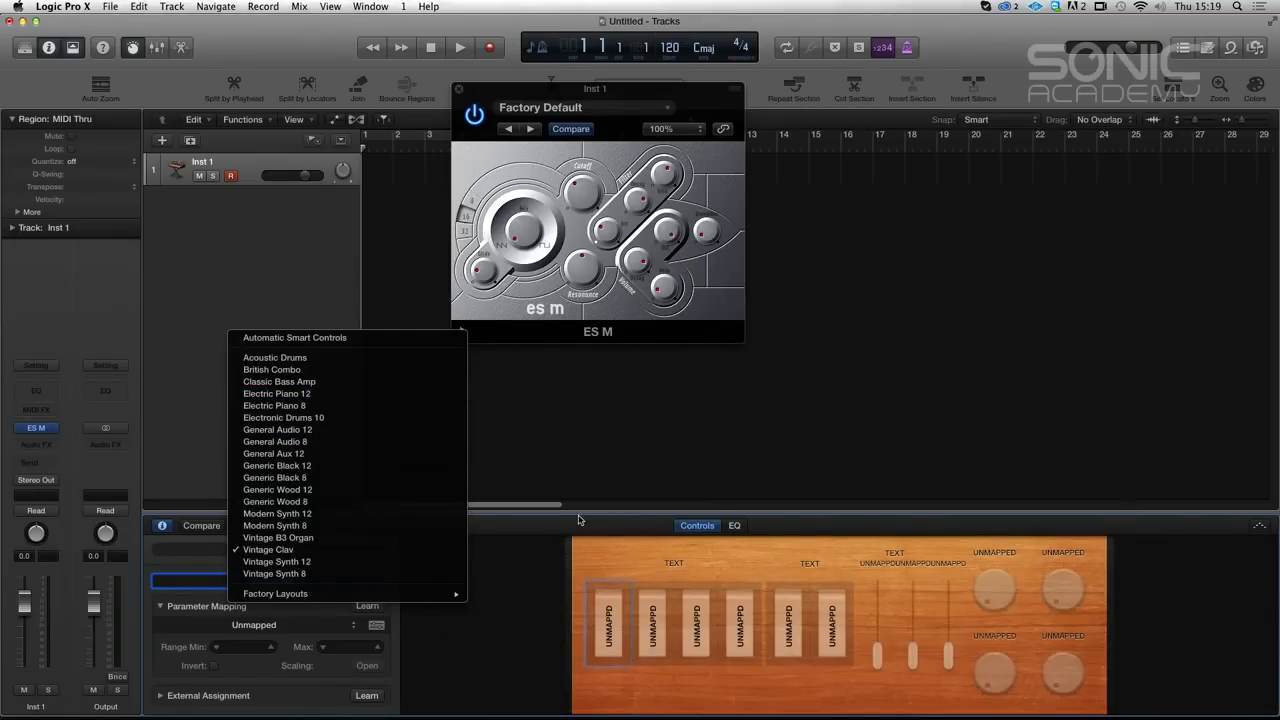
left_click(293, 405)
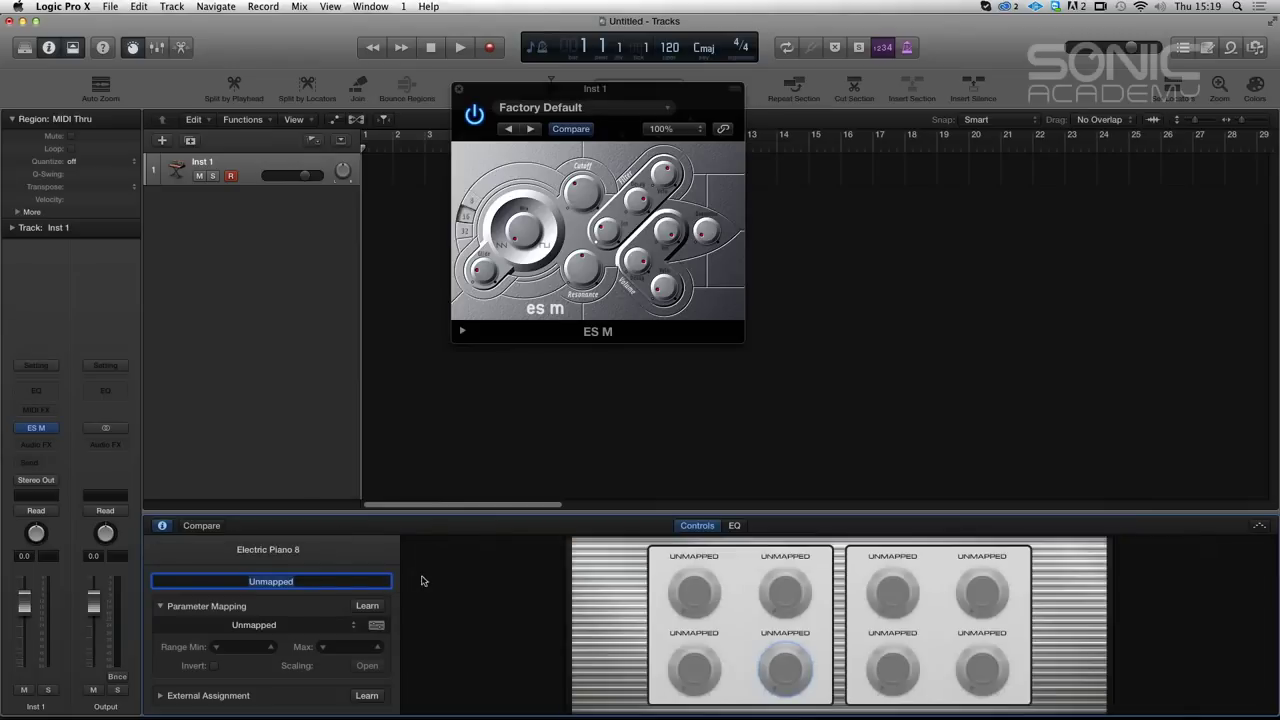
left_click(262, 558)
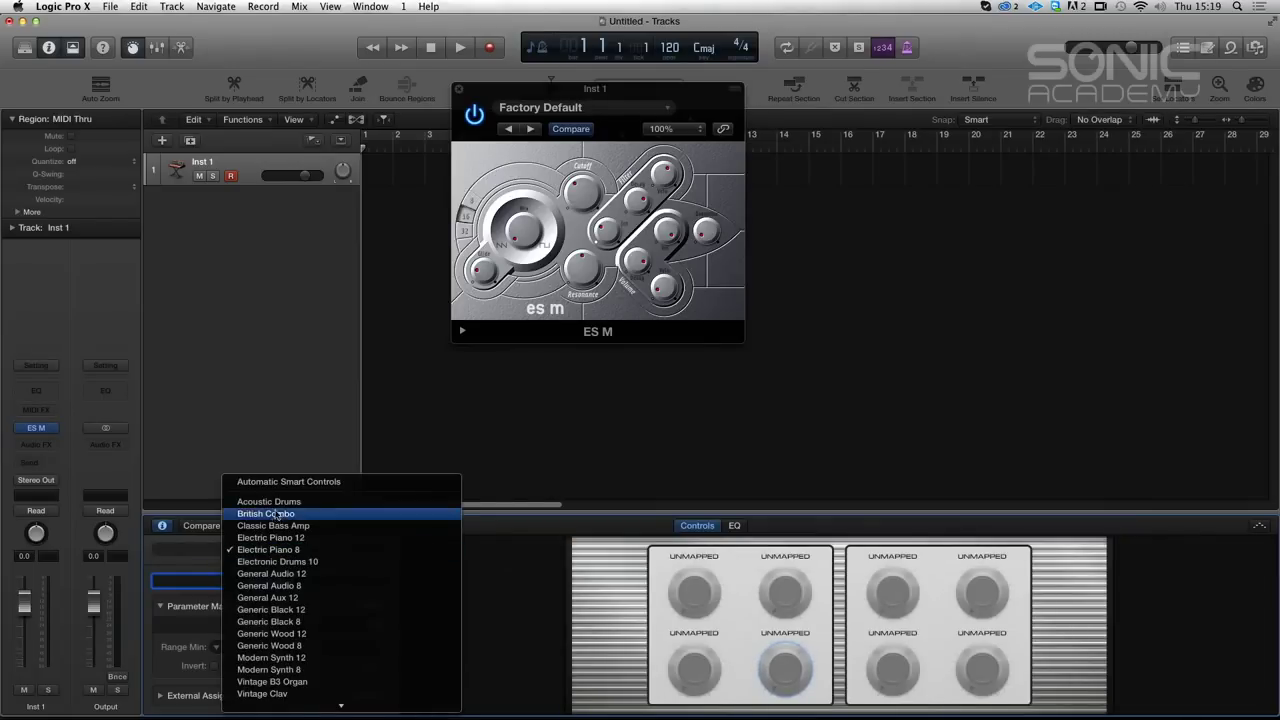
left_click(268, 621)
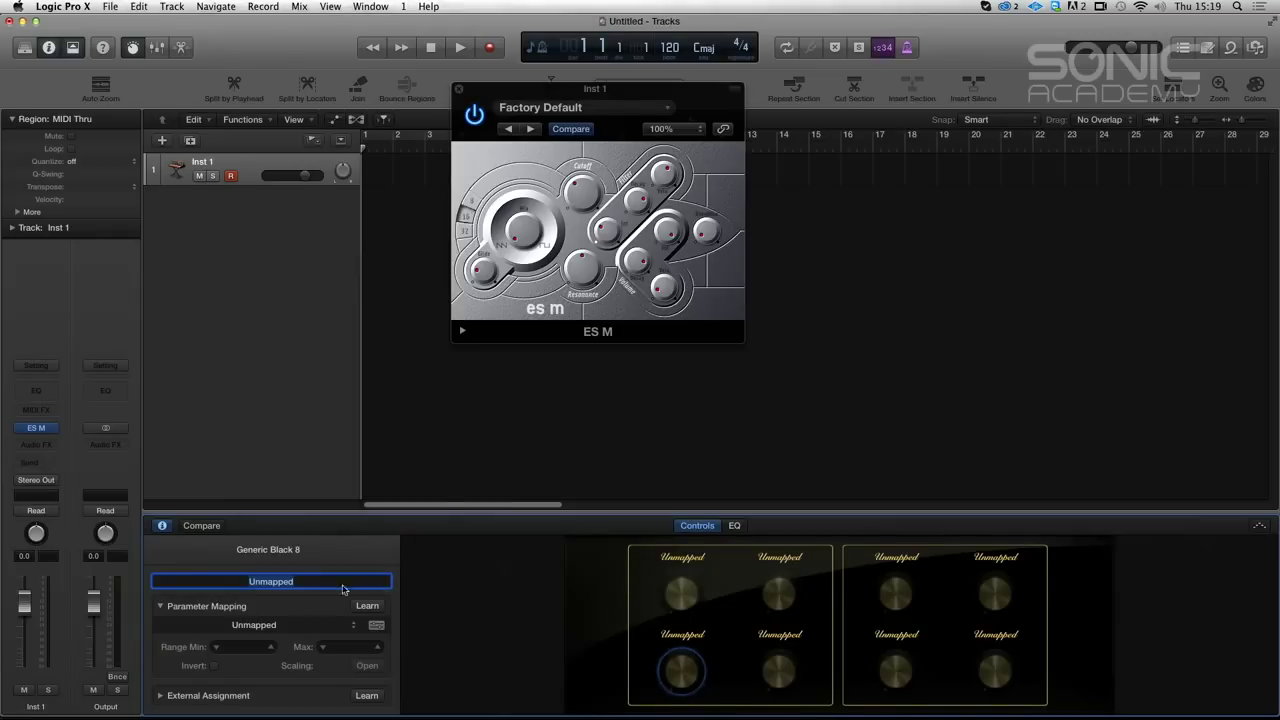
left_click(267, 552)
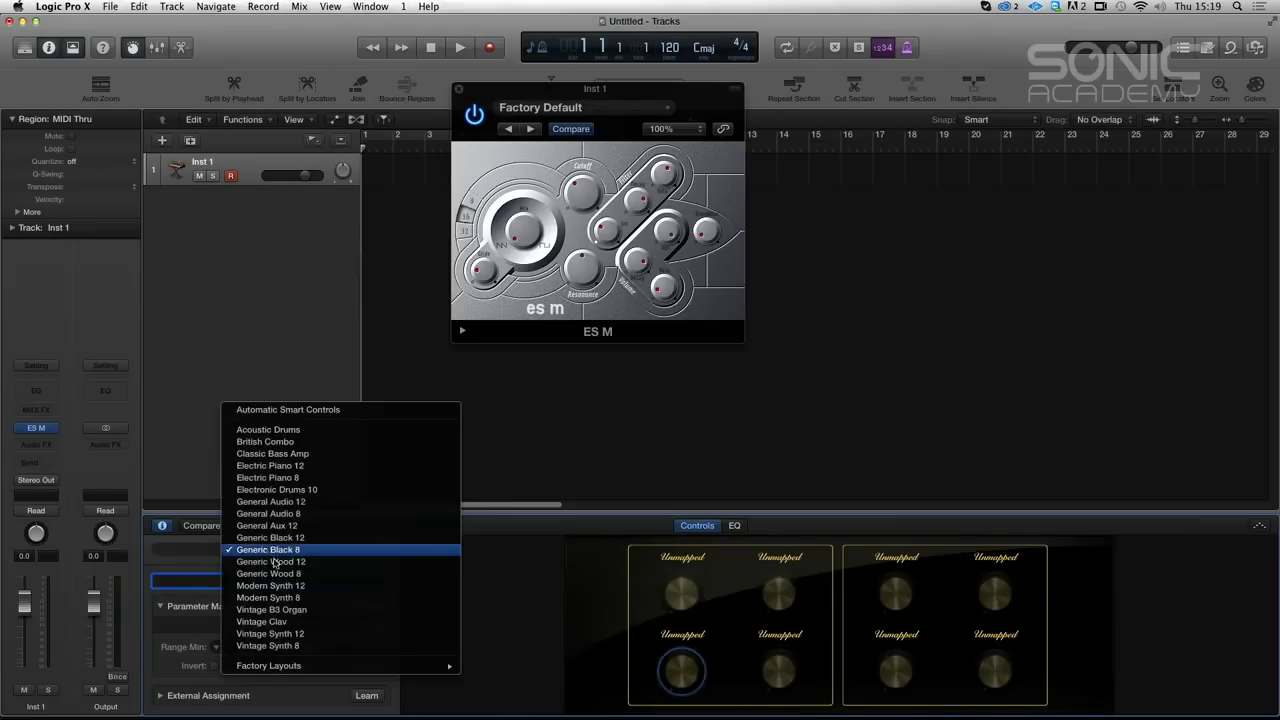
left_click(316, 645)
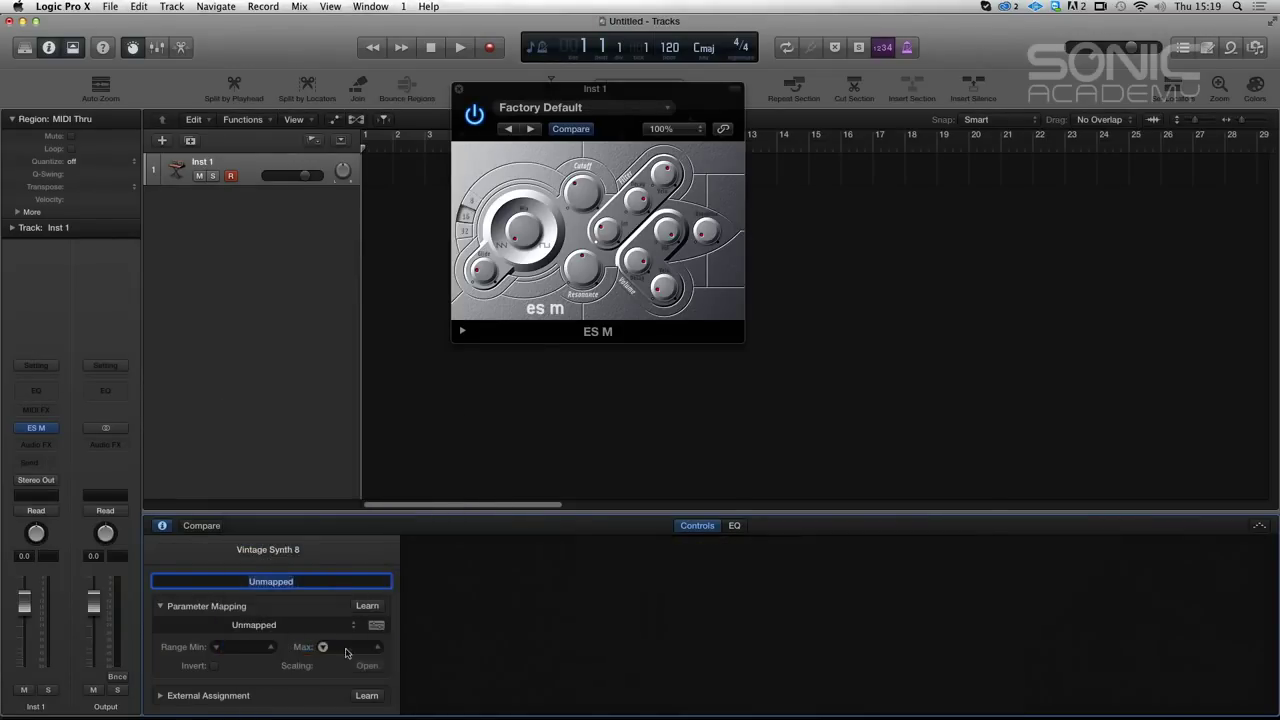
Step: Replace ES M with the stereo A.N.A synth on Inst 1
left_click(459, 89)
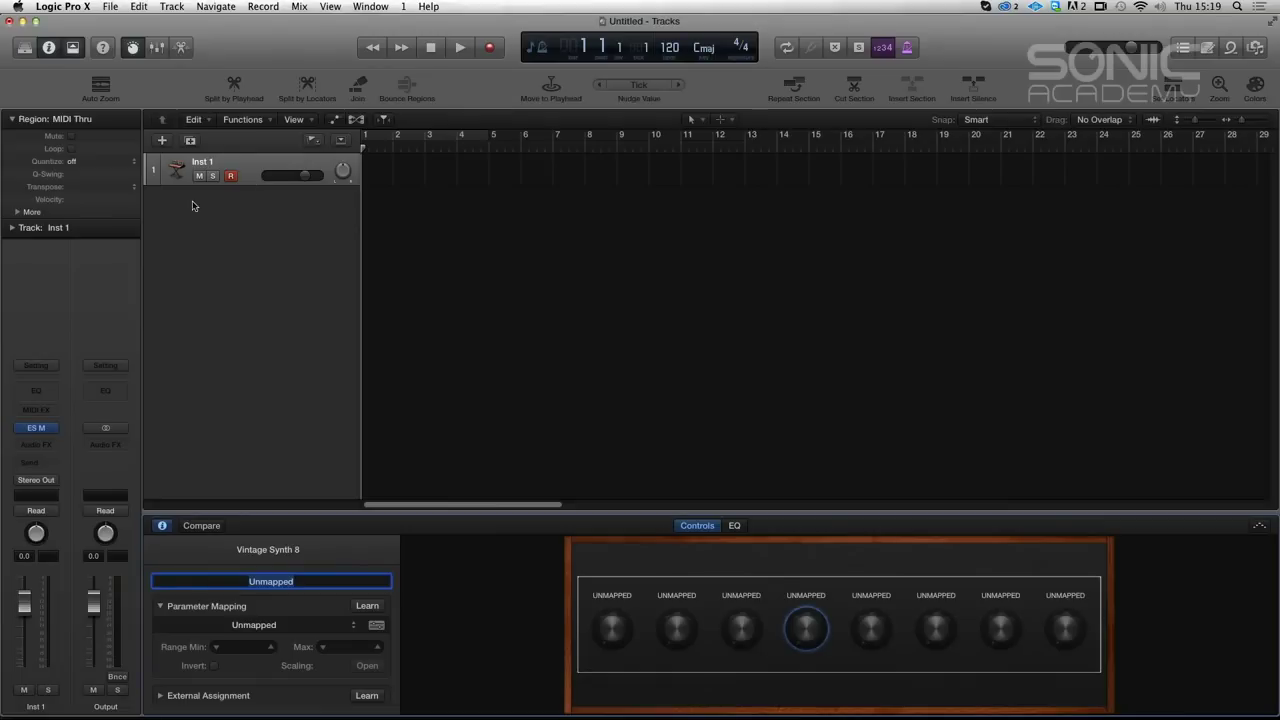
left_click(44, 429)
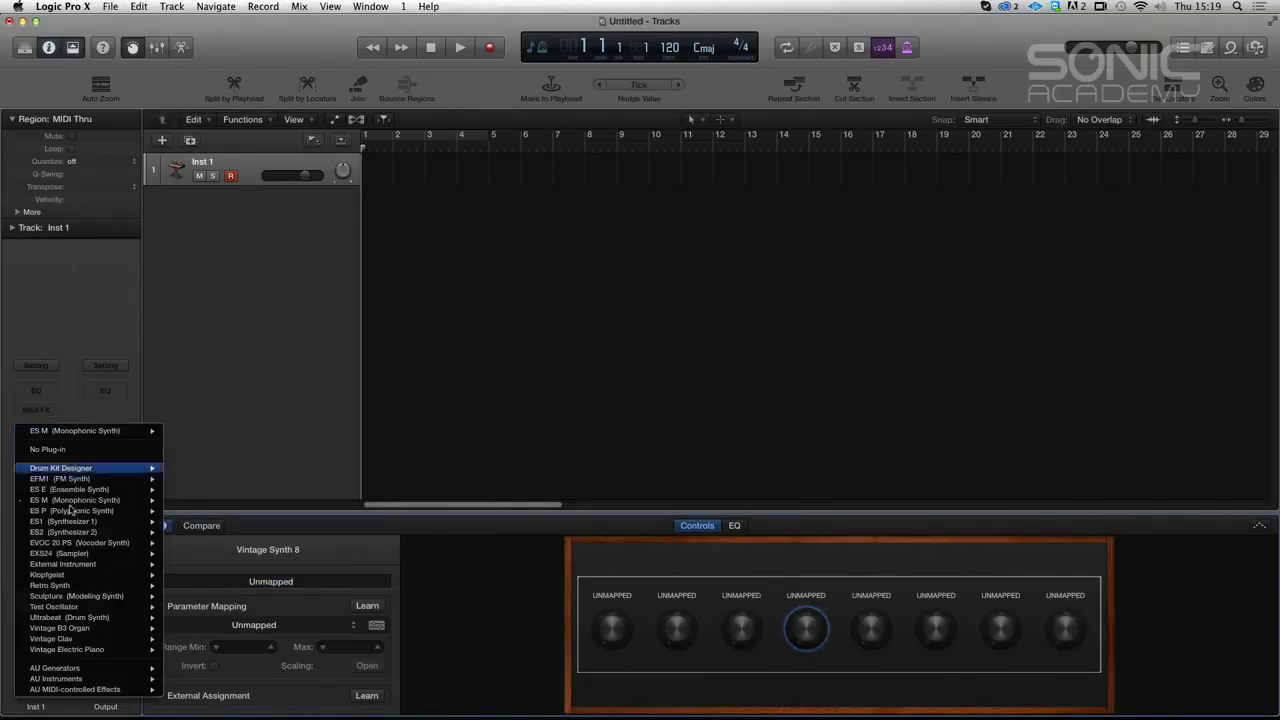
mouse_move(100, 678)
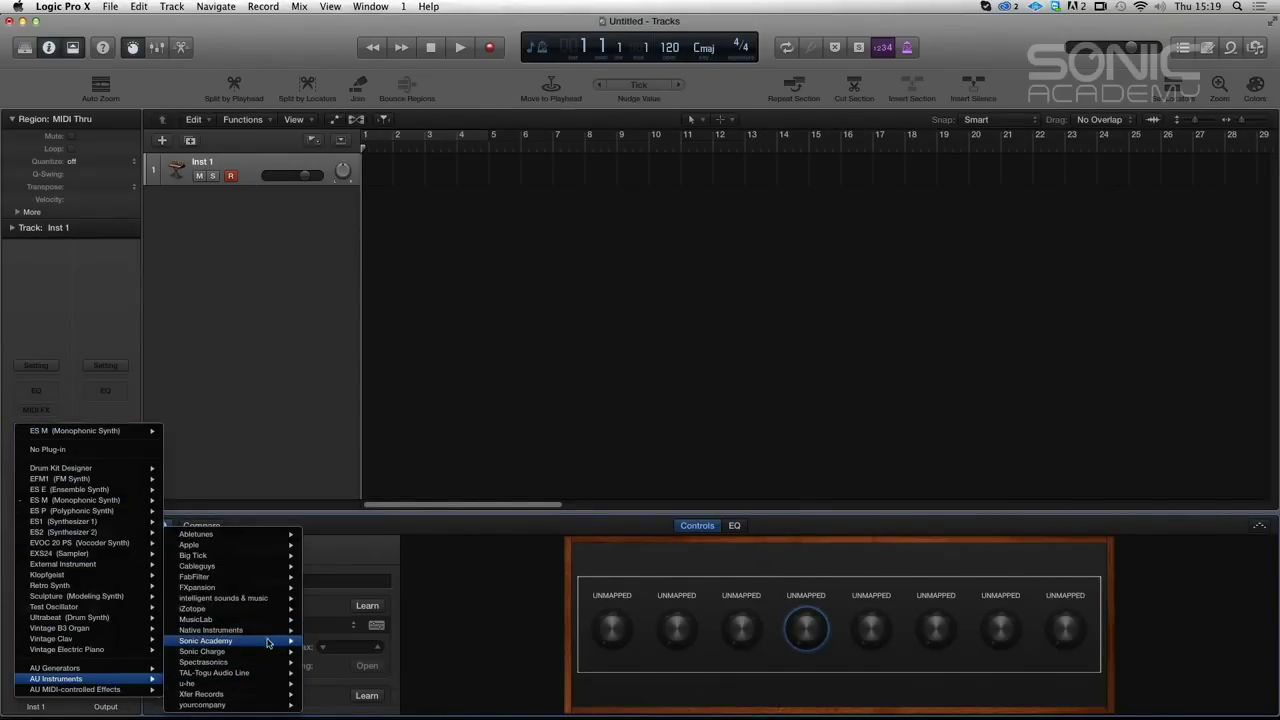
mouse_move(268, 640)
mouse_move(390, 641)
left_click(448, 641)
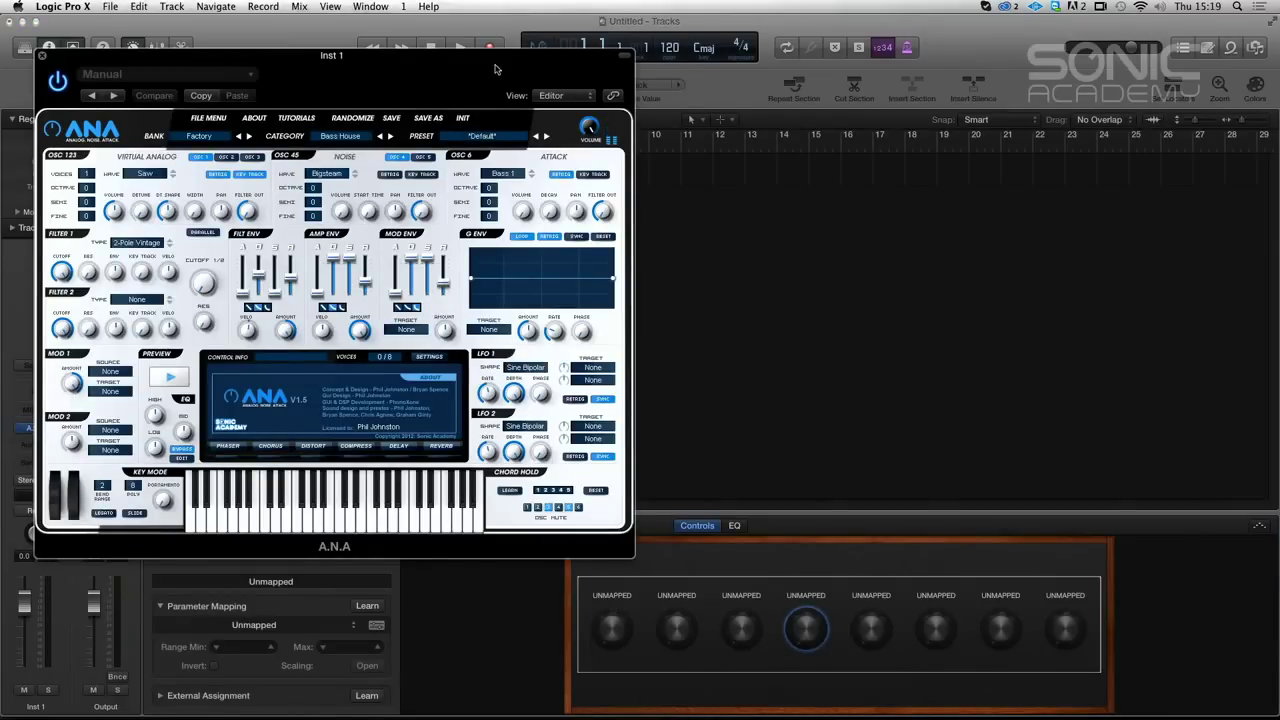
Step: Delete the track and create a new Software Instrument track
left_click_drag(494, 69, 1054, 42)
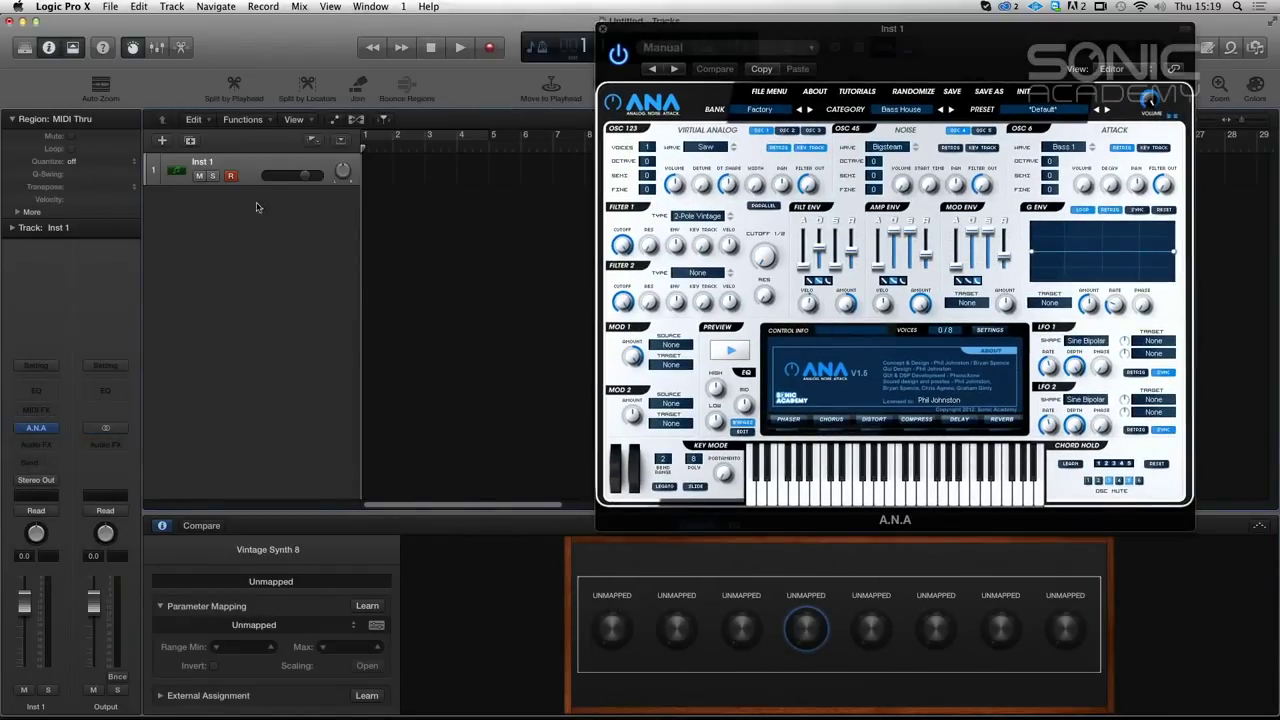
key("super+BackSpace")
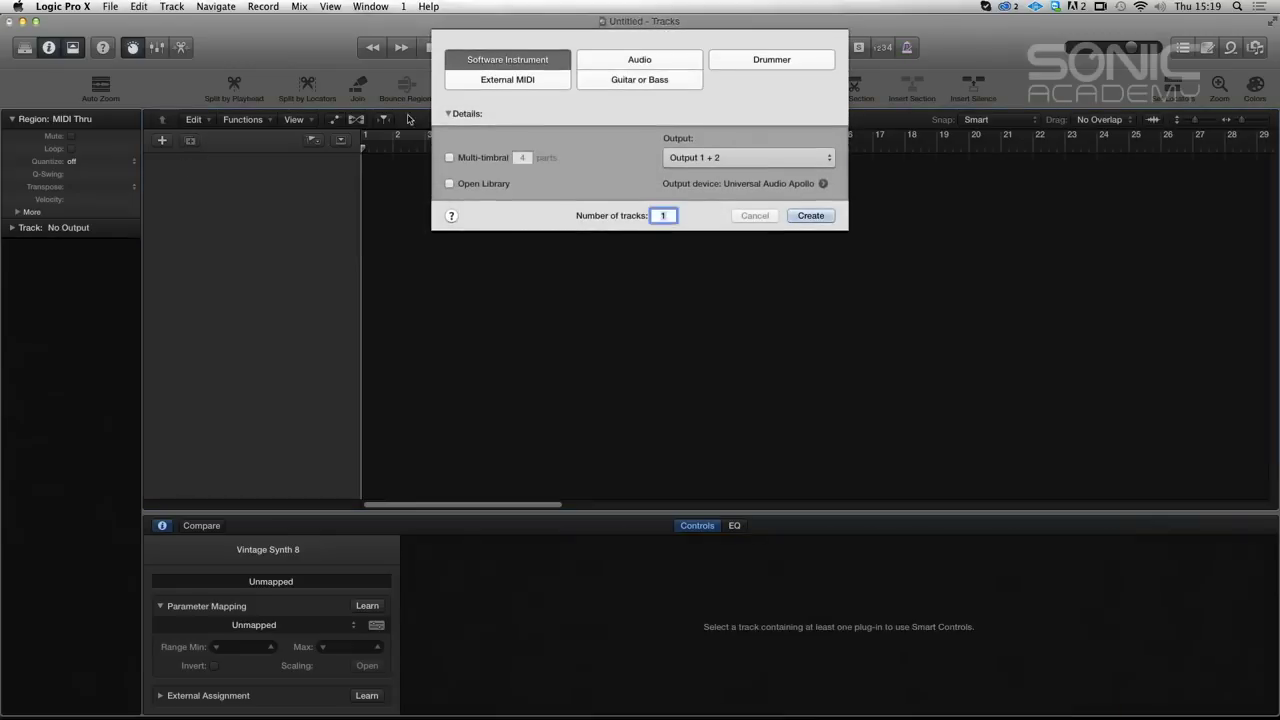
left_click(811, 216)
Step: Load A.N.A Stereo on the new Inst 1, with Volume, Porta Time and OSC 1 mapped automatically
left_click(45, 428)
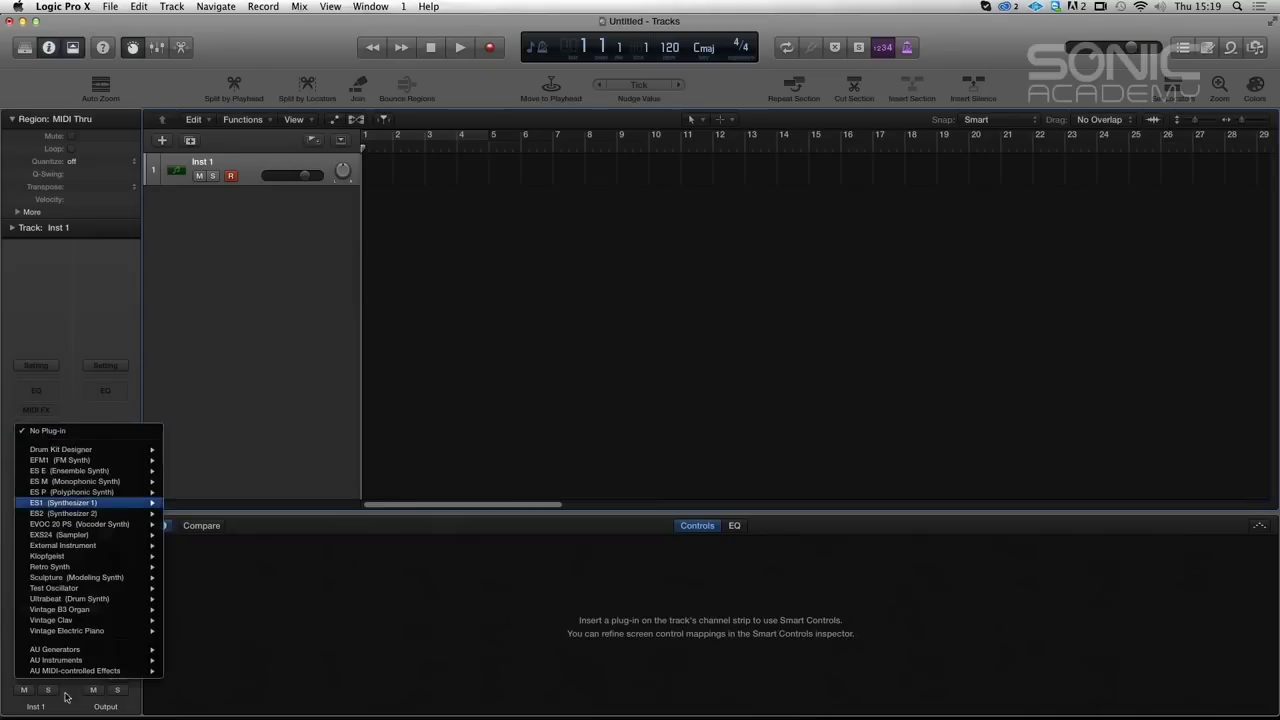
mouse_move(72, 663)
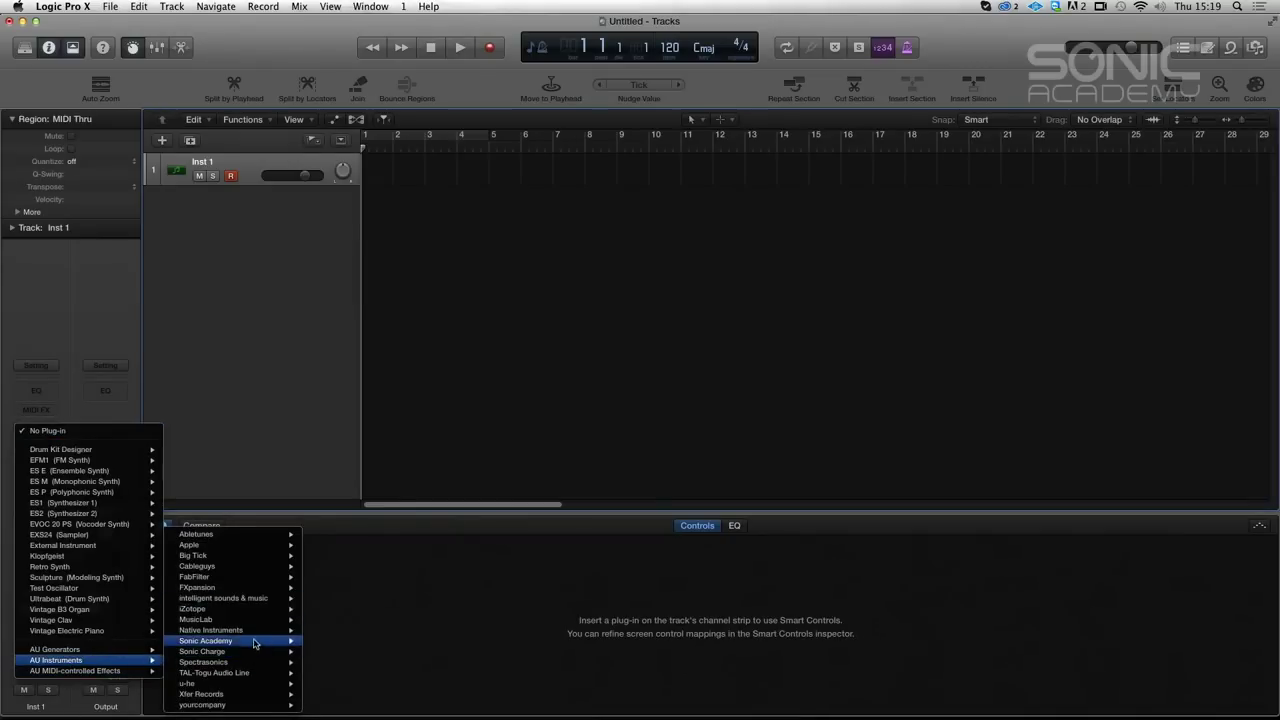
mouse_move(257, 643)
mouse_move(345, 643)
left_click(445, 641)
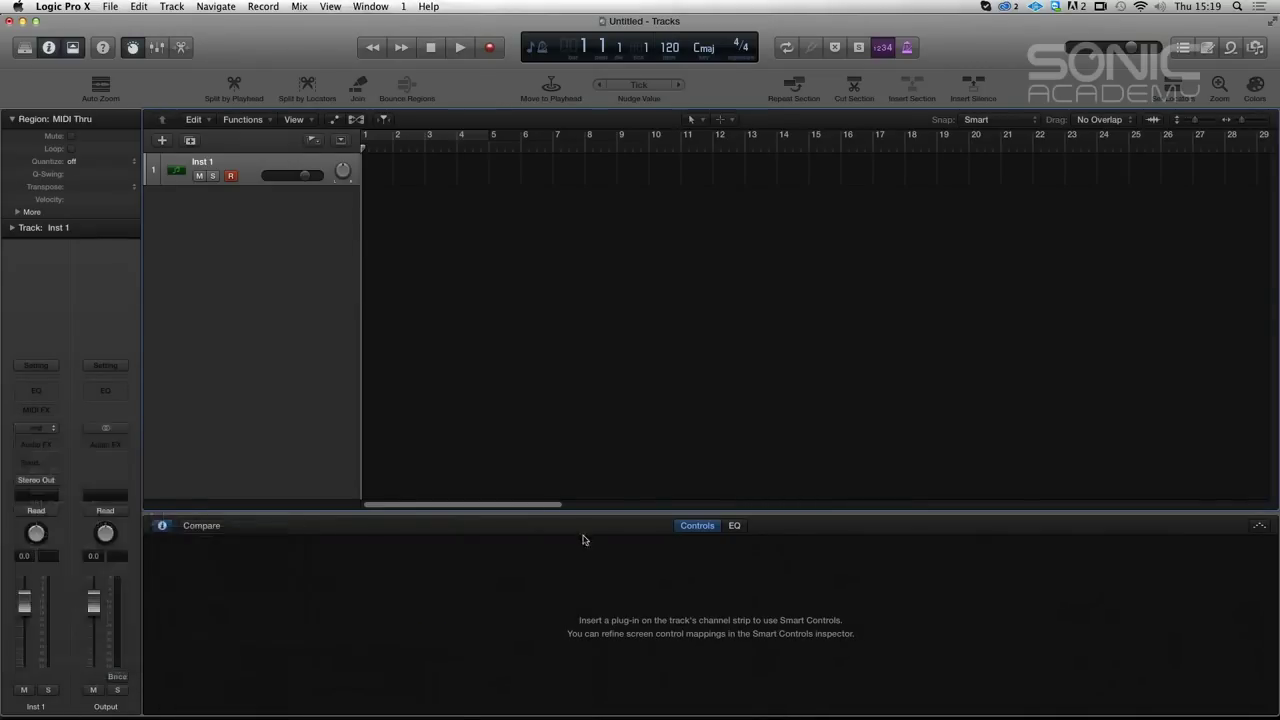
left_click_drag(316, 86, 831, 62)
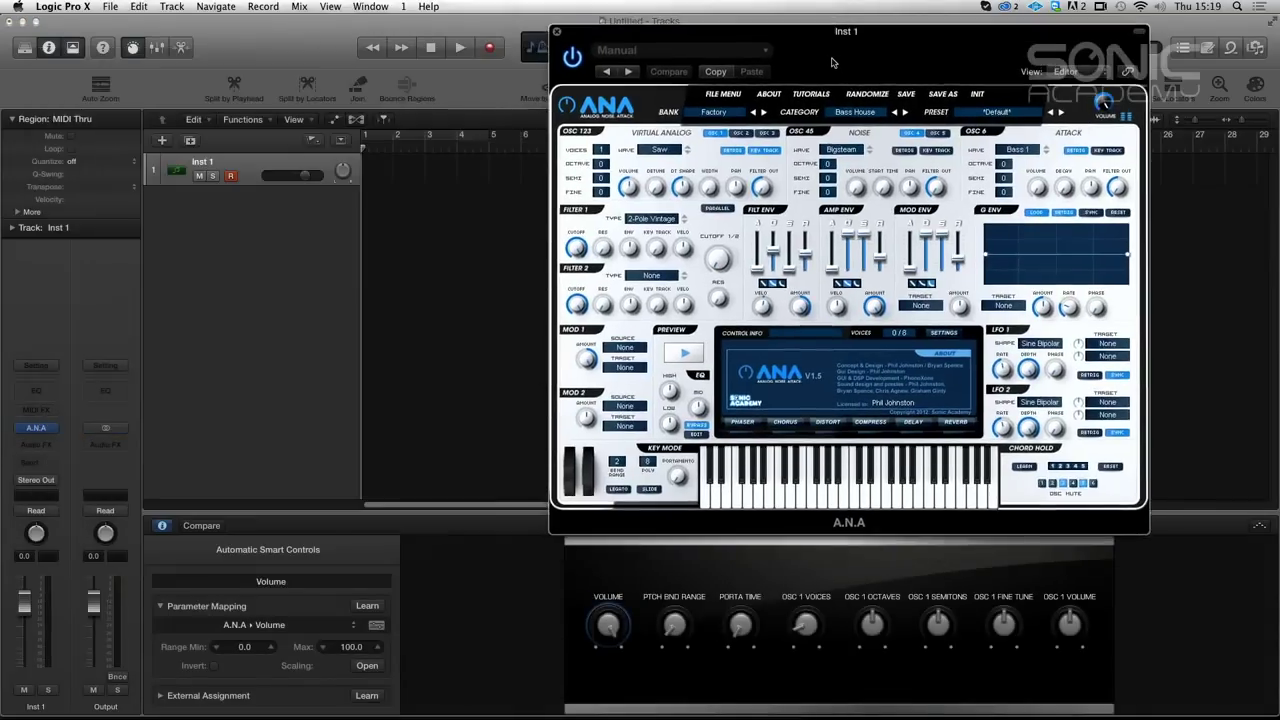
left_click(676, 626)
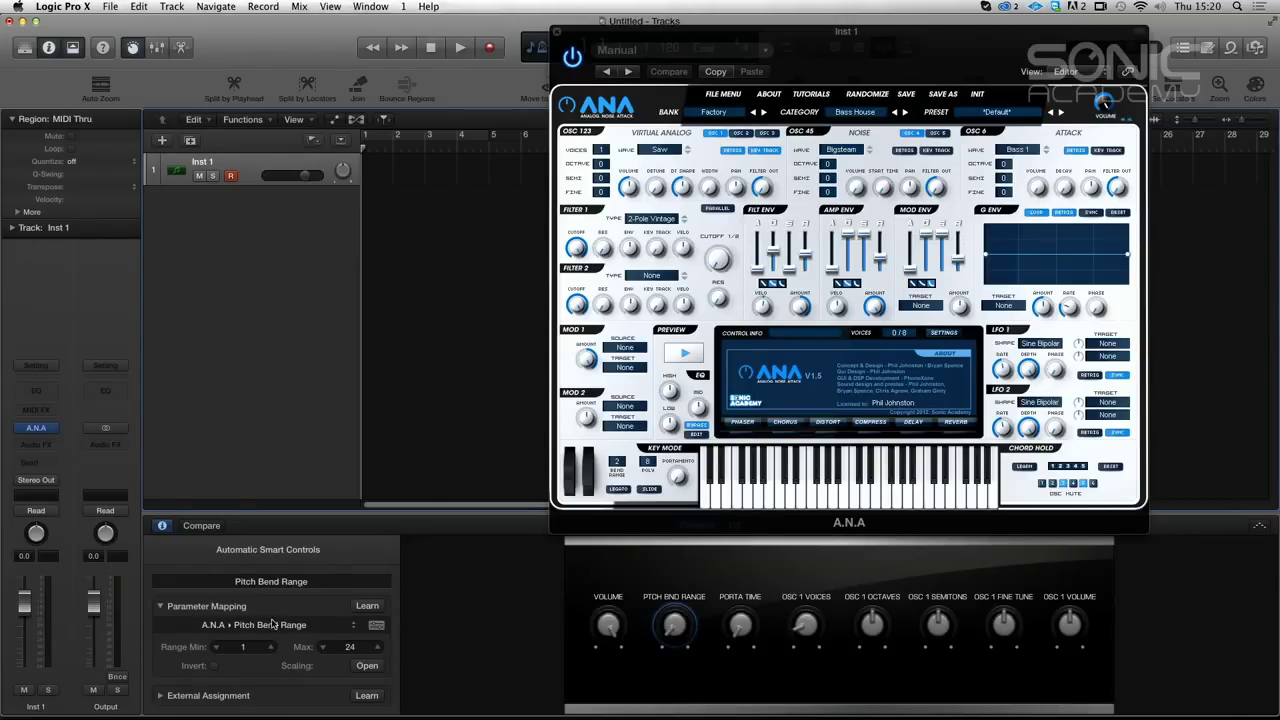
left_click(613, 636)
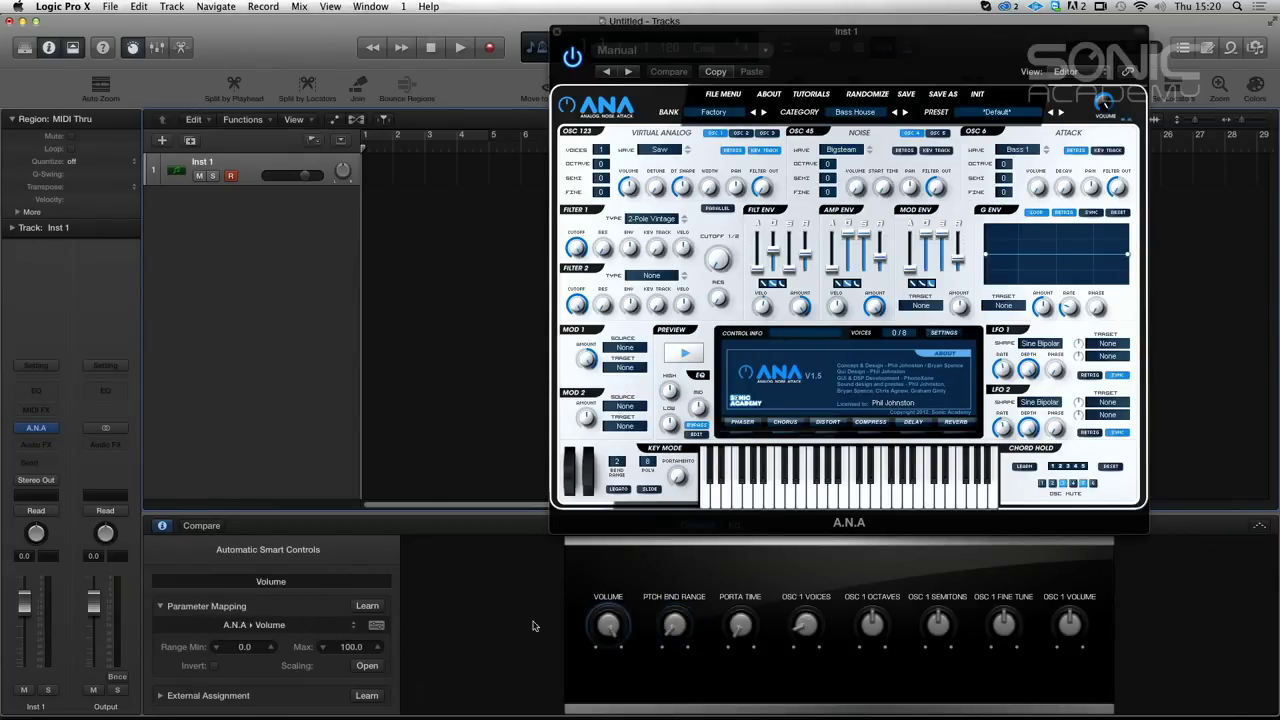
Step: With Learn on, map the first two knobs to Filter 1 Cutoff and Filter 2 Cutoff
left_click(368, 607)
mouse_move(577, 252)
left_click_drag(577, 252, 568, 343)
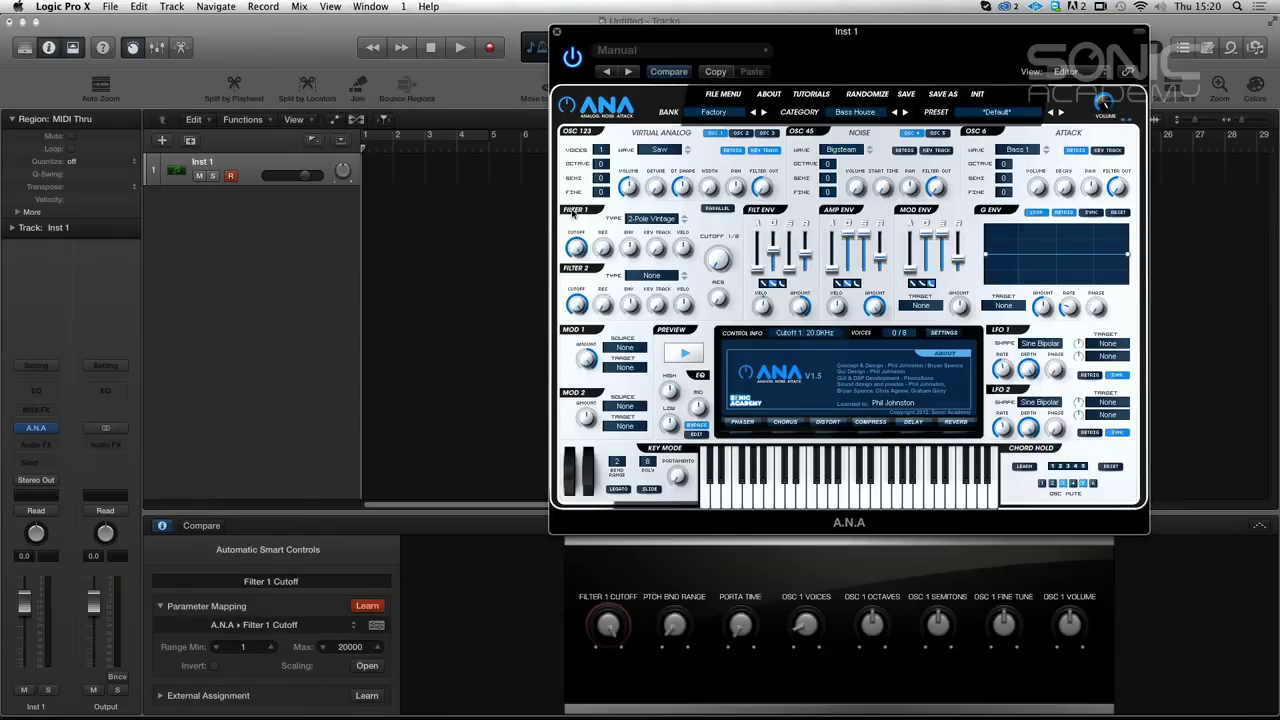
left_click(675, 625)
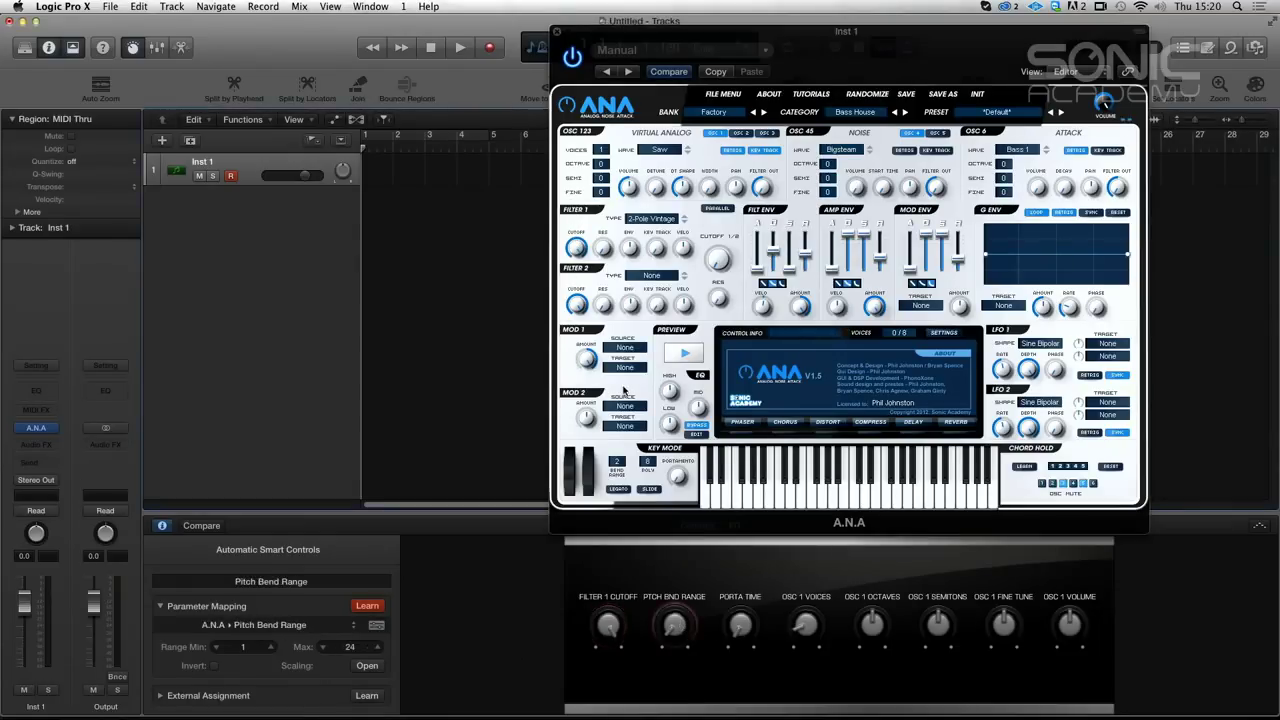
left_click(580, 305)
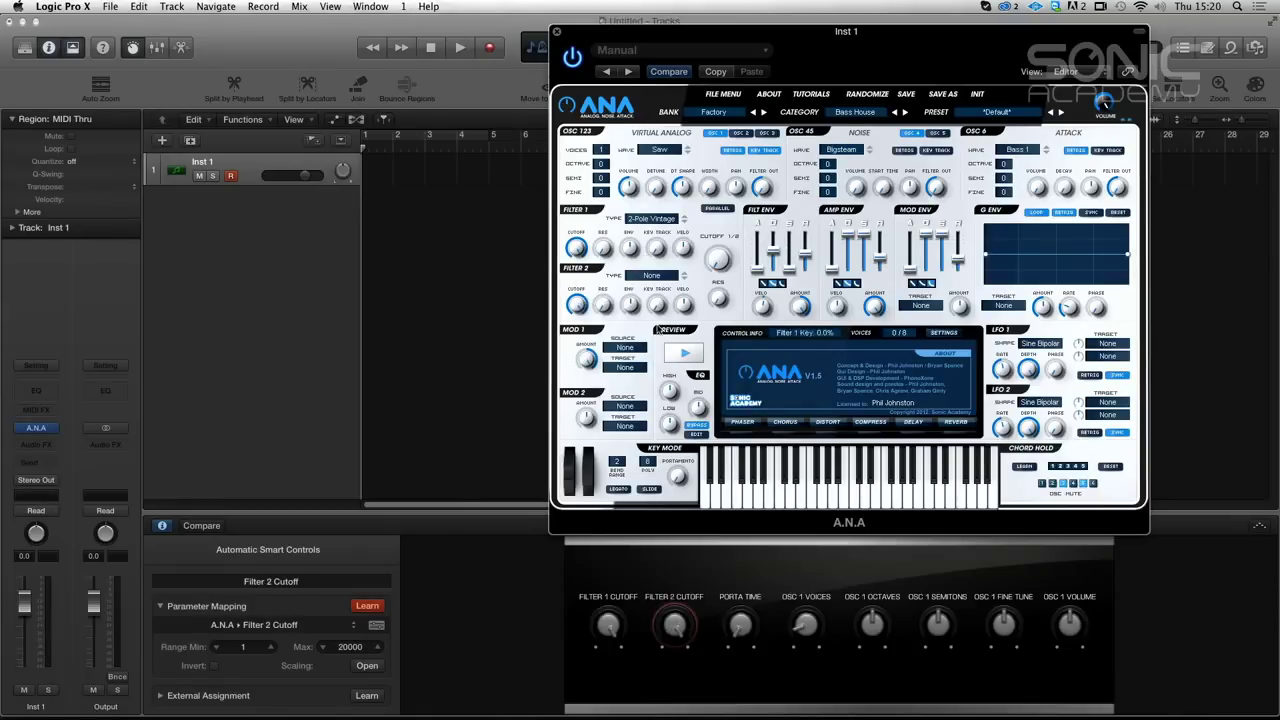
Step: Map the third knob to Filter 1/2 Res
left_click(740, 625)
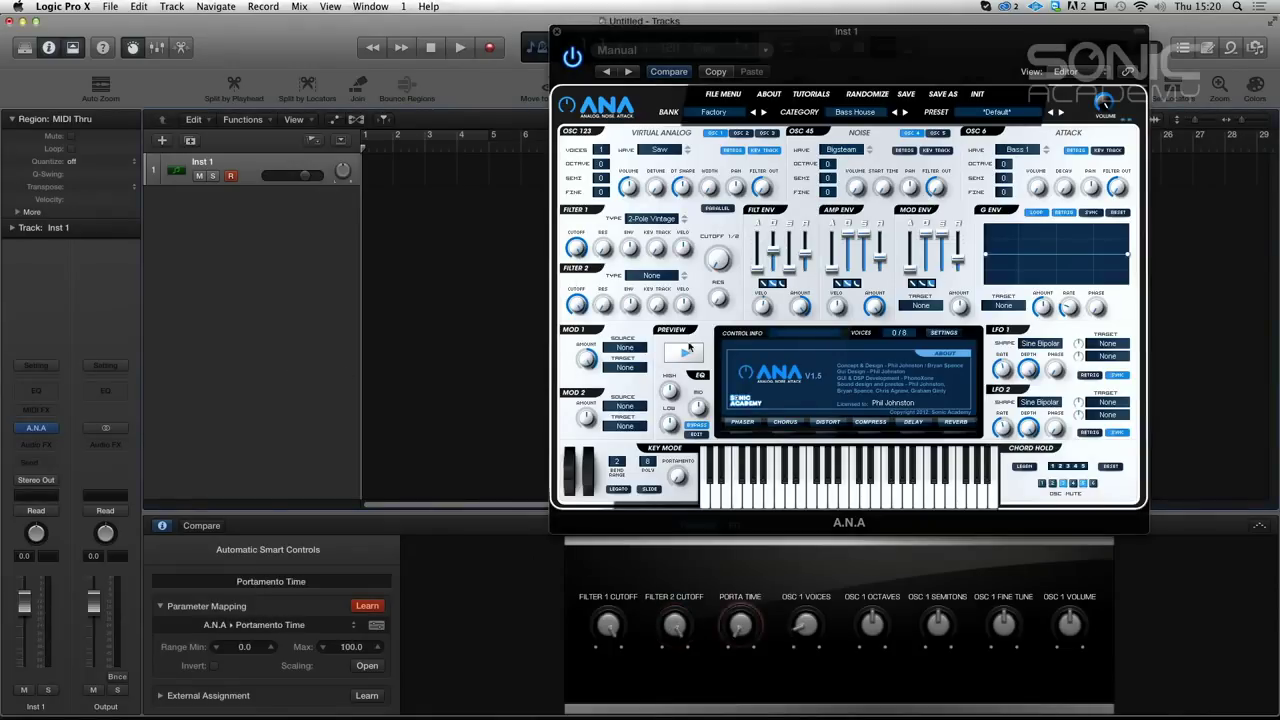
left_click(712, 266)
left_click(713, 297)
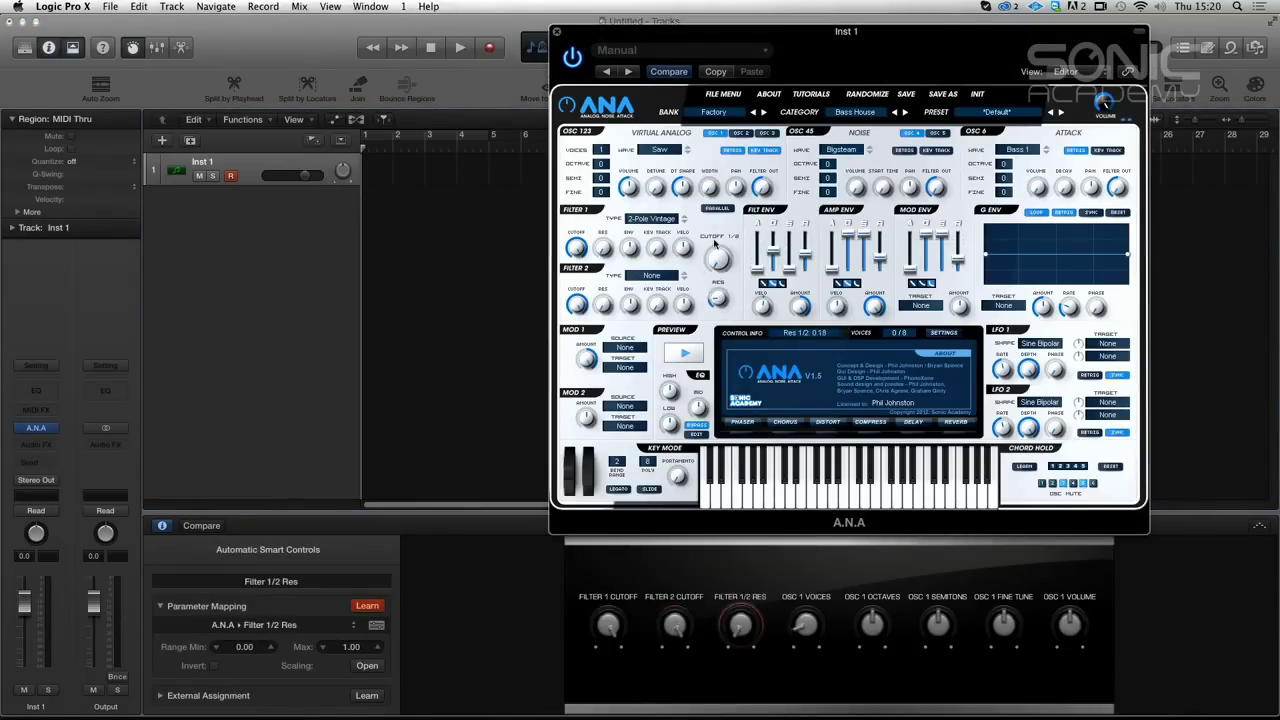
left_click(953, 424)
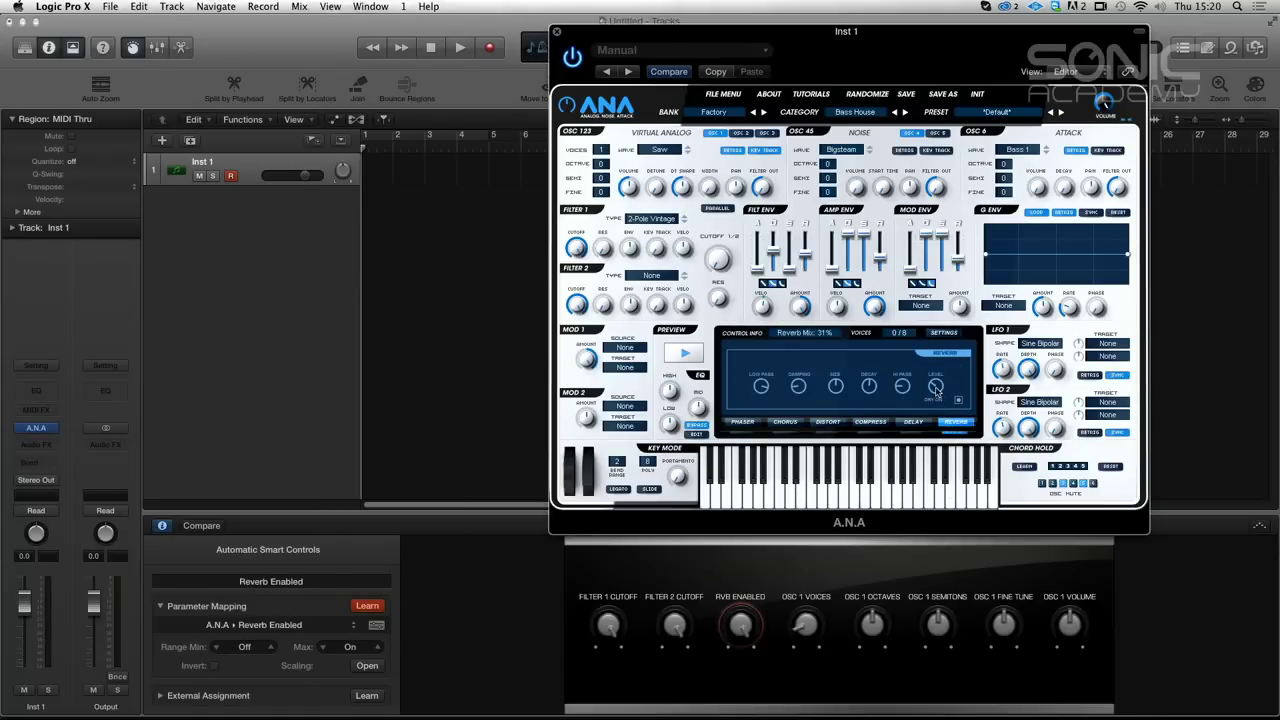
left_click(935, 386)
left_click(718, 300)
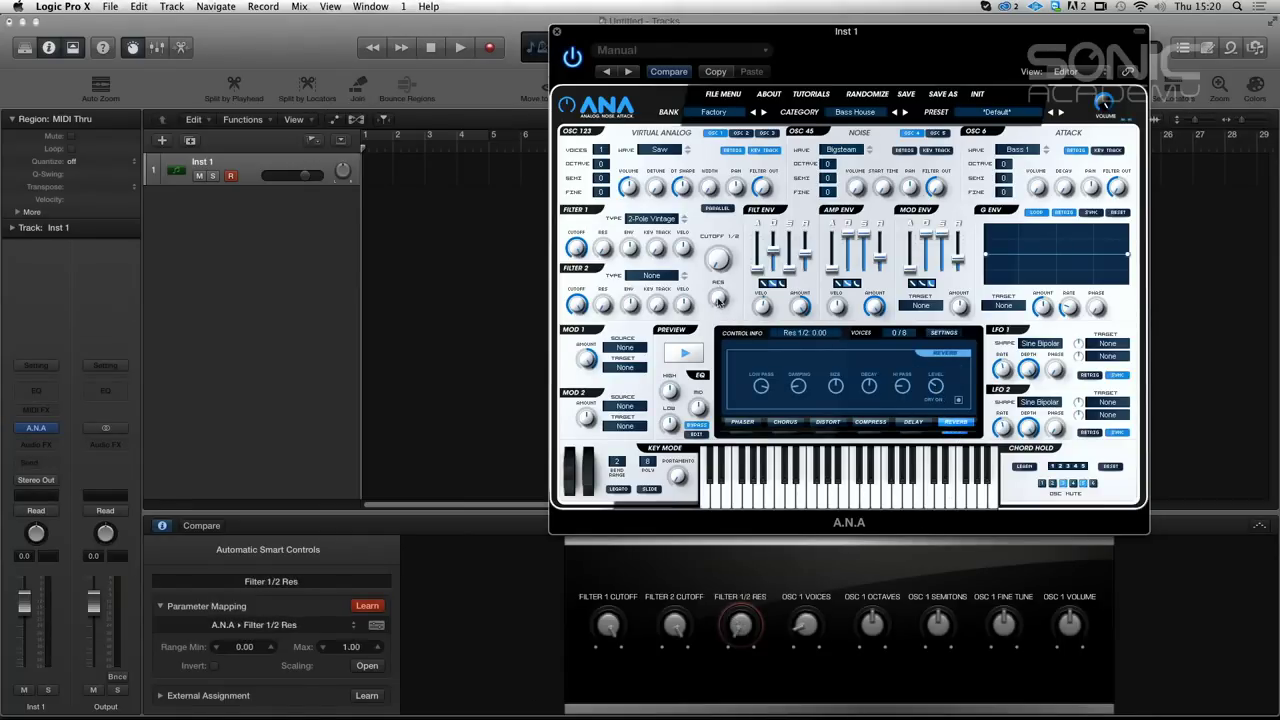
Step: Map the fourth knob to Reverb Wet and the fifth to Filter 2 Type, set to 2-Pole HP
left_click(805, 625)
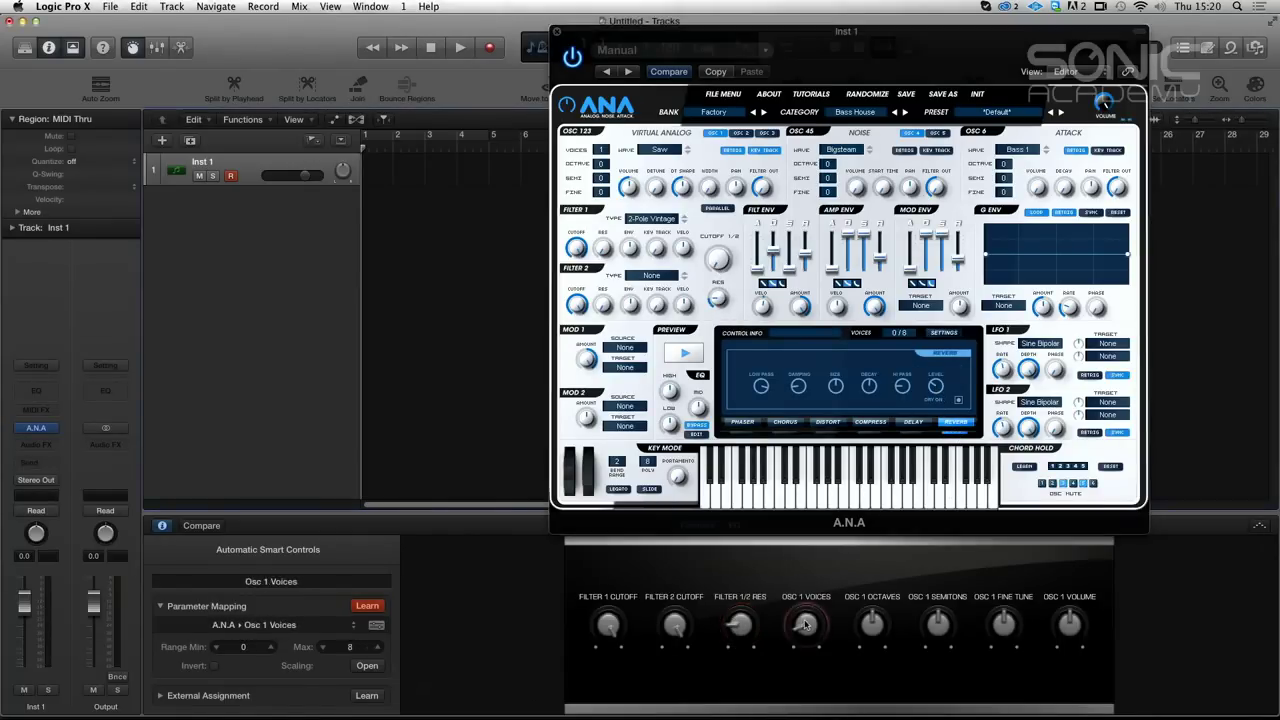
left_click(935, 386)
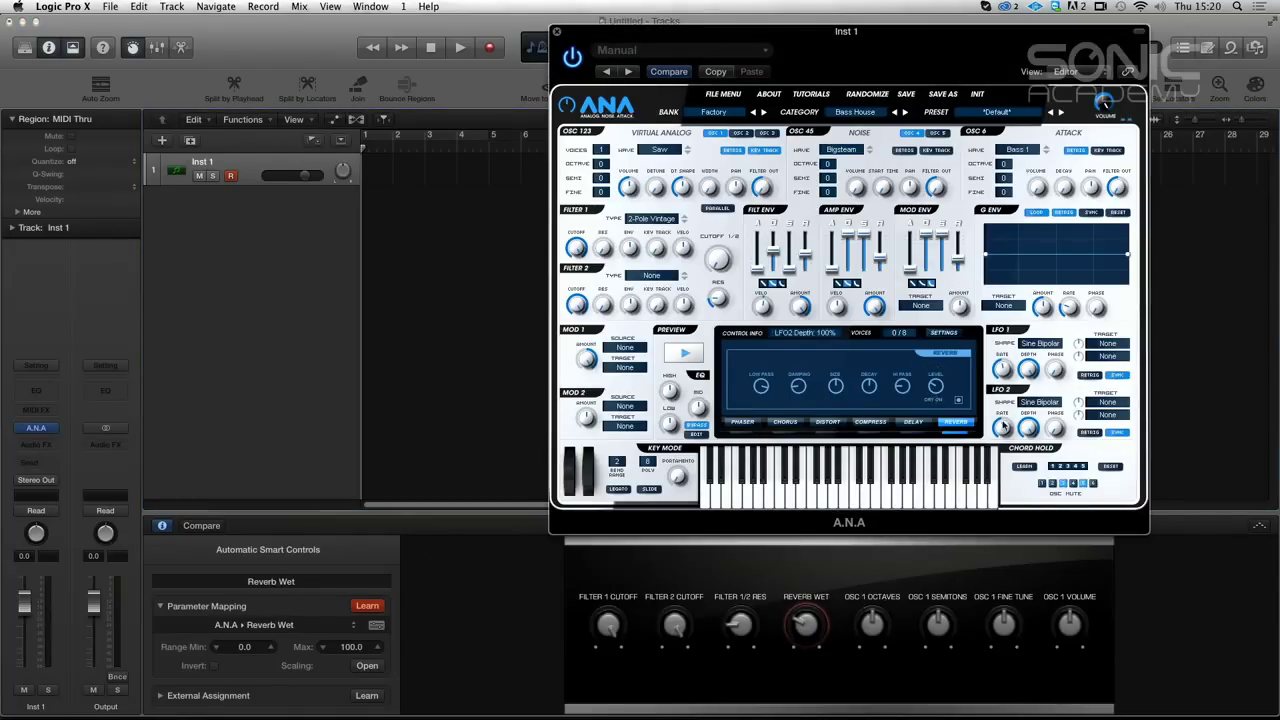
left_click(863, 626)
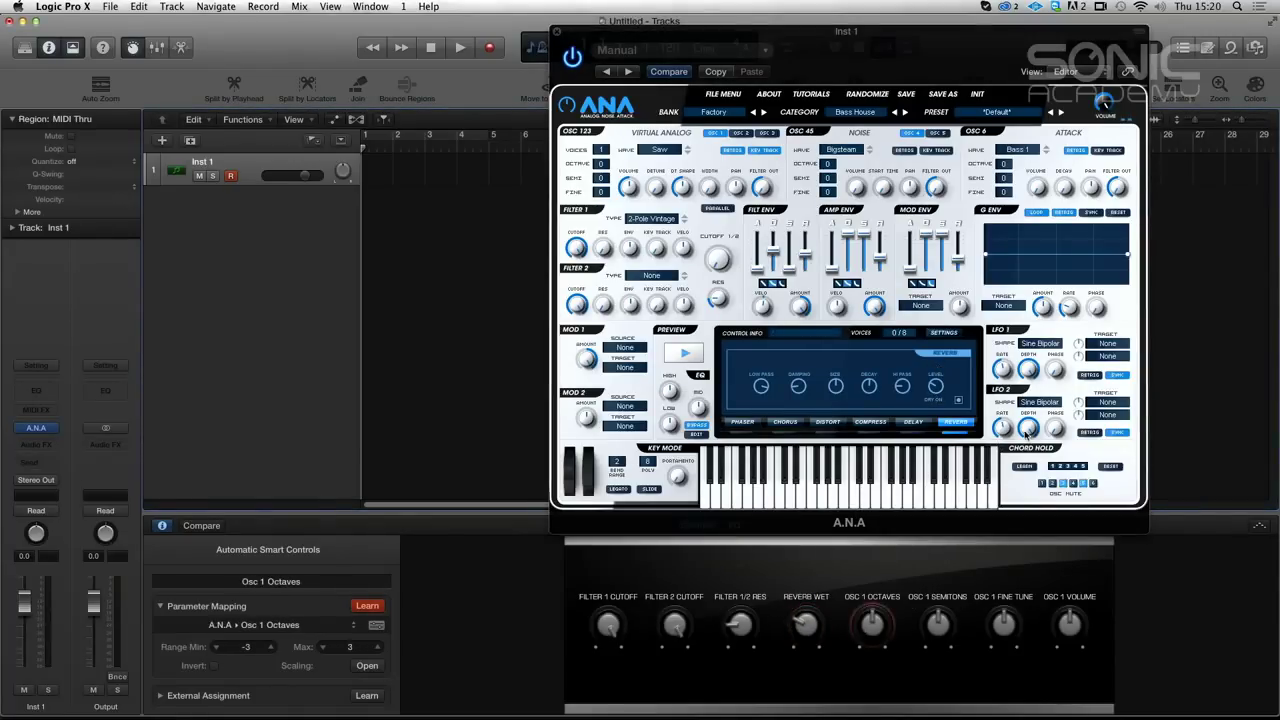
left_click(1027, 368)
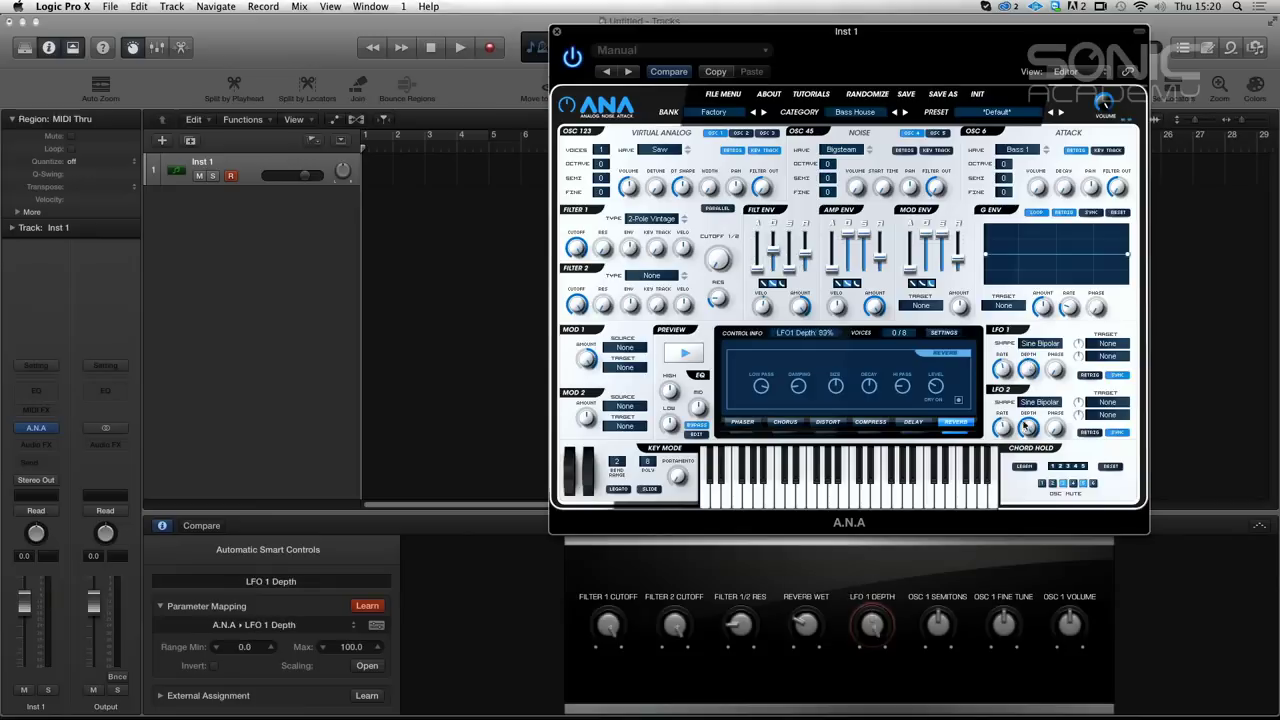
left_click(651, 275)
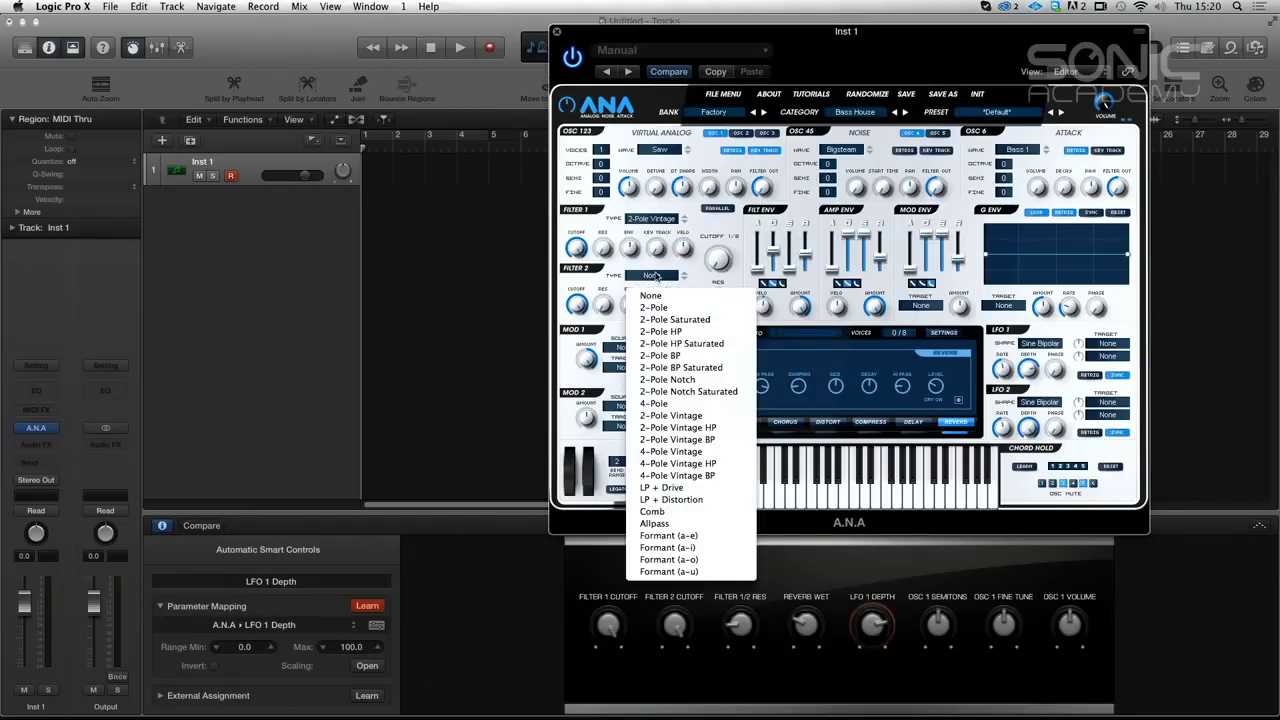
left_click(660, 331)
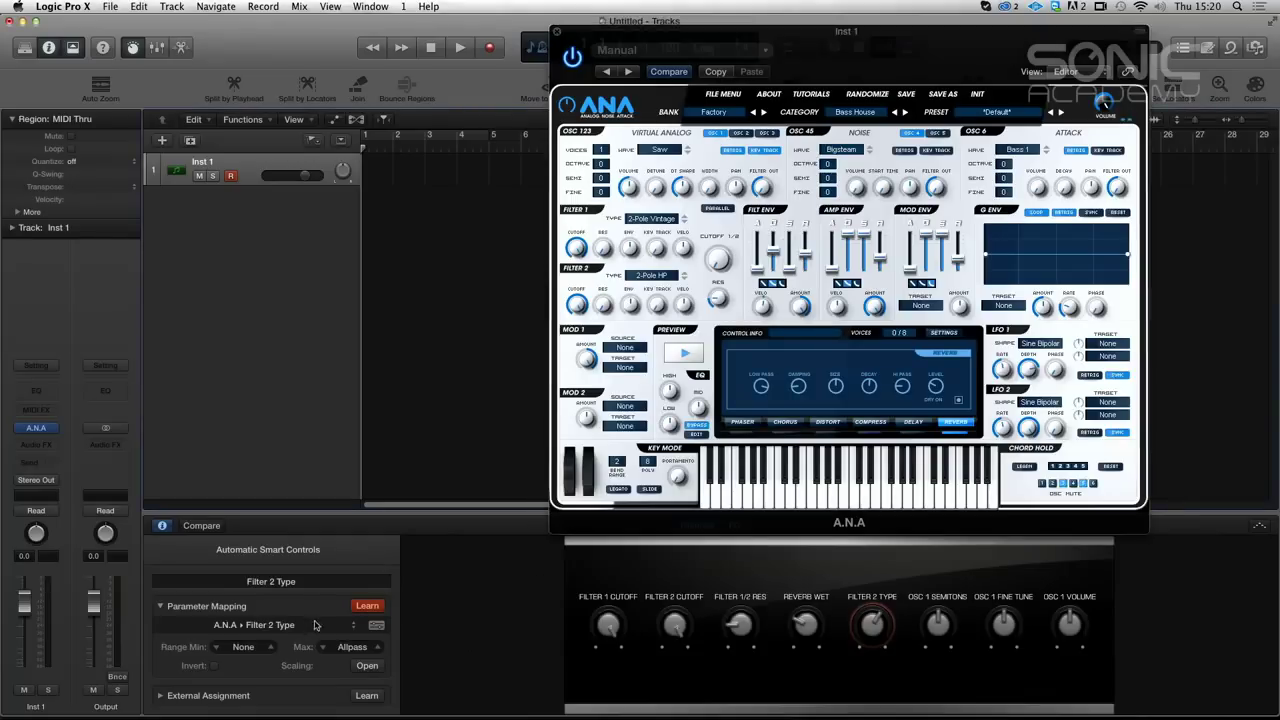
left_click(355, 627)
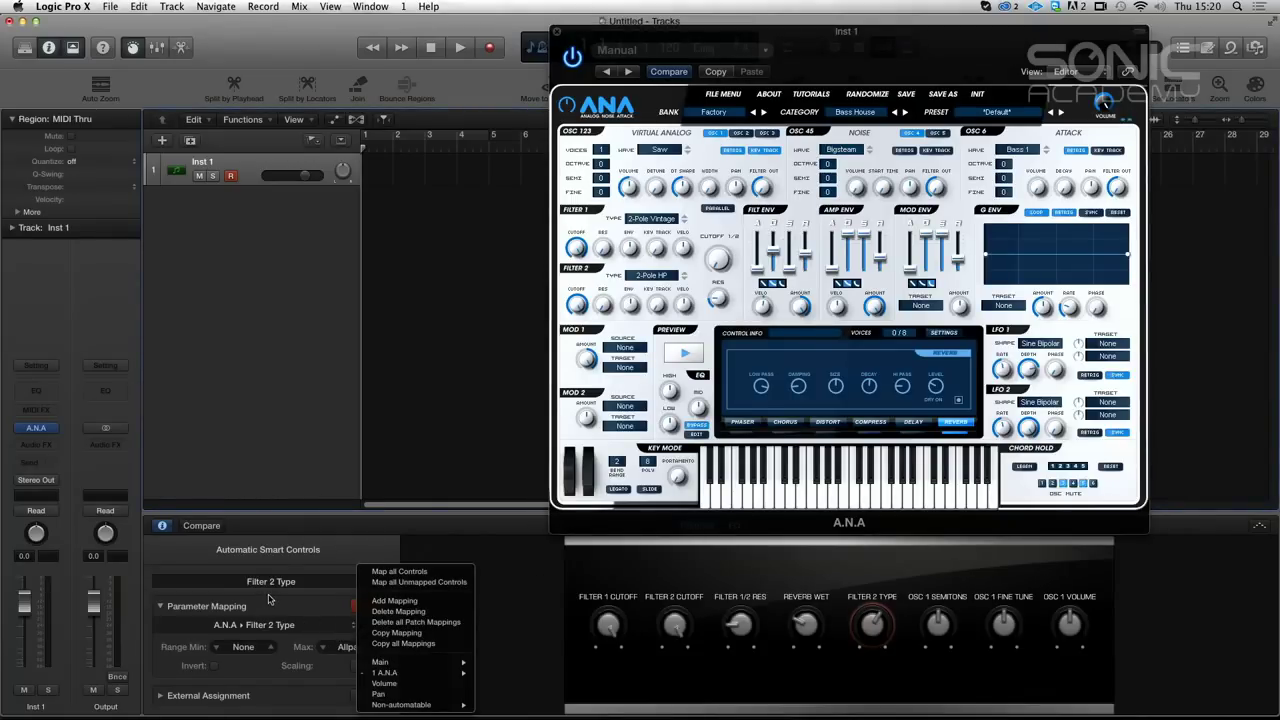
Step: Add A.N.A Filter 1 Res (0.00–1.00) as a second mapping on the Filter 2 Type knob
left_click(447, 601)
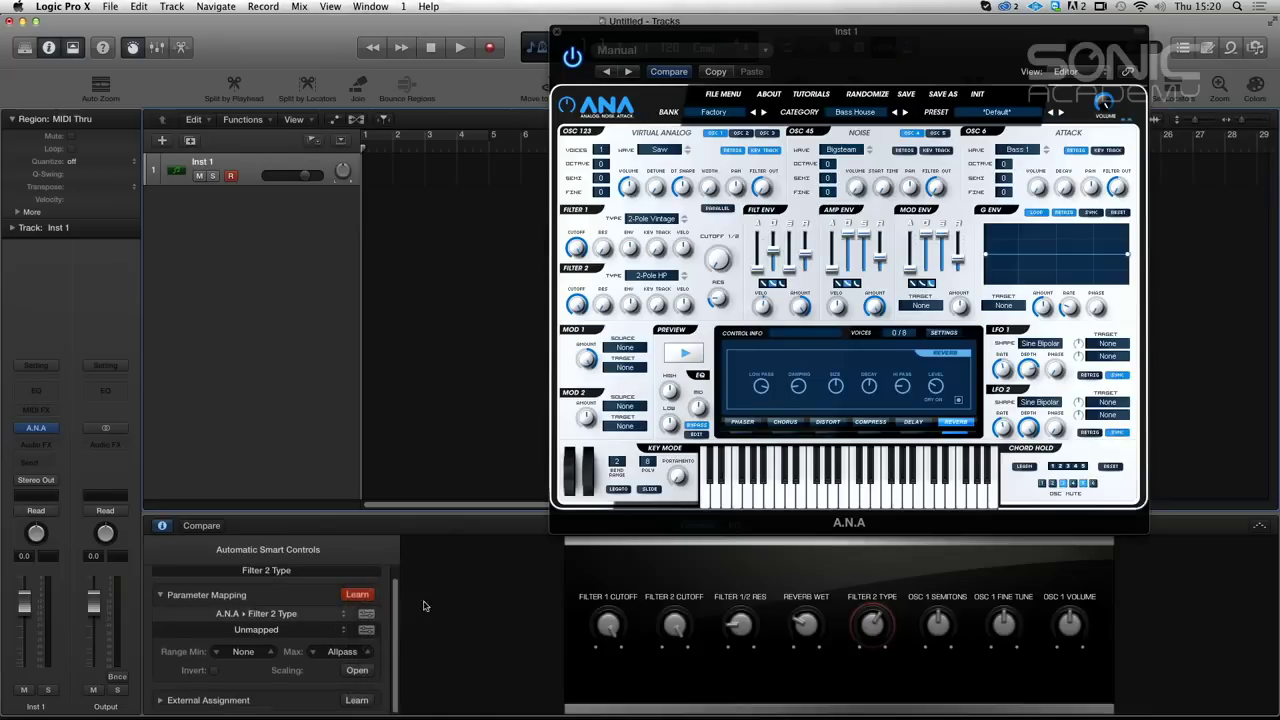
left_click(366, 629)
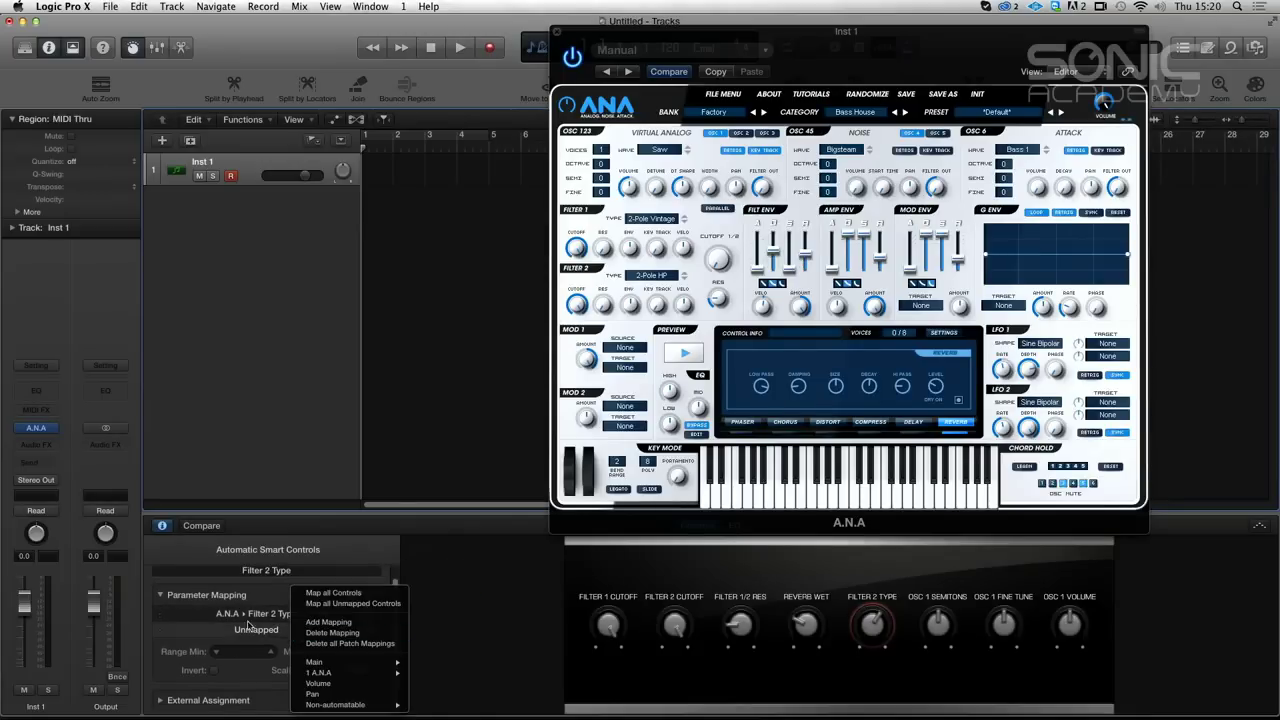
left_click(381, 630)
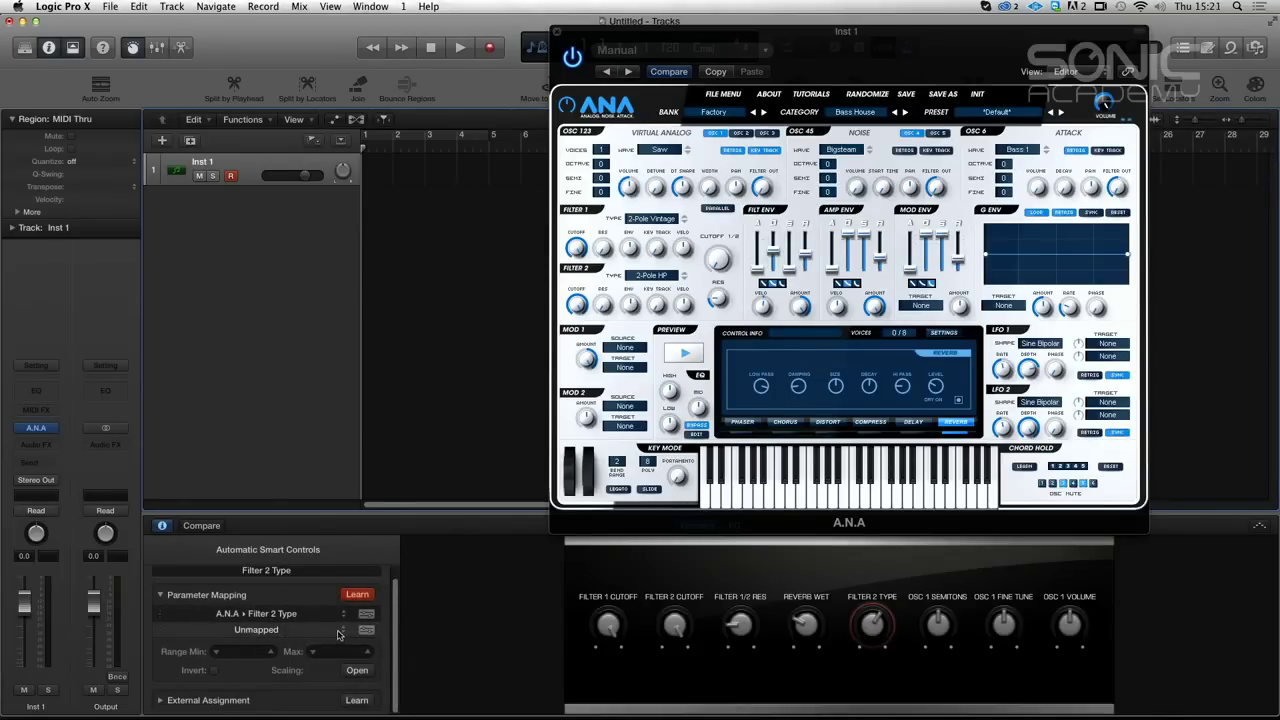
left_click(338, 634)
mouse_move(385, 672)
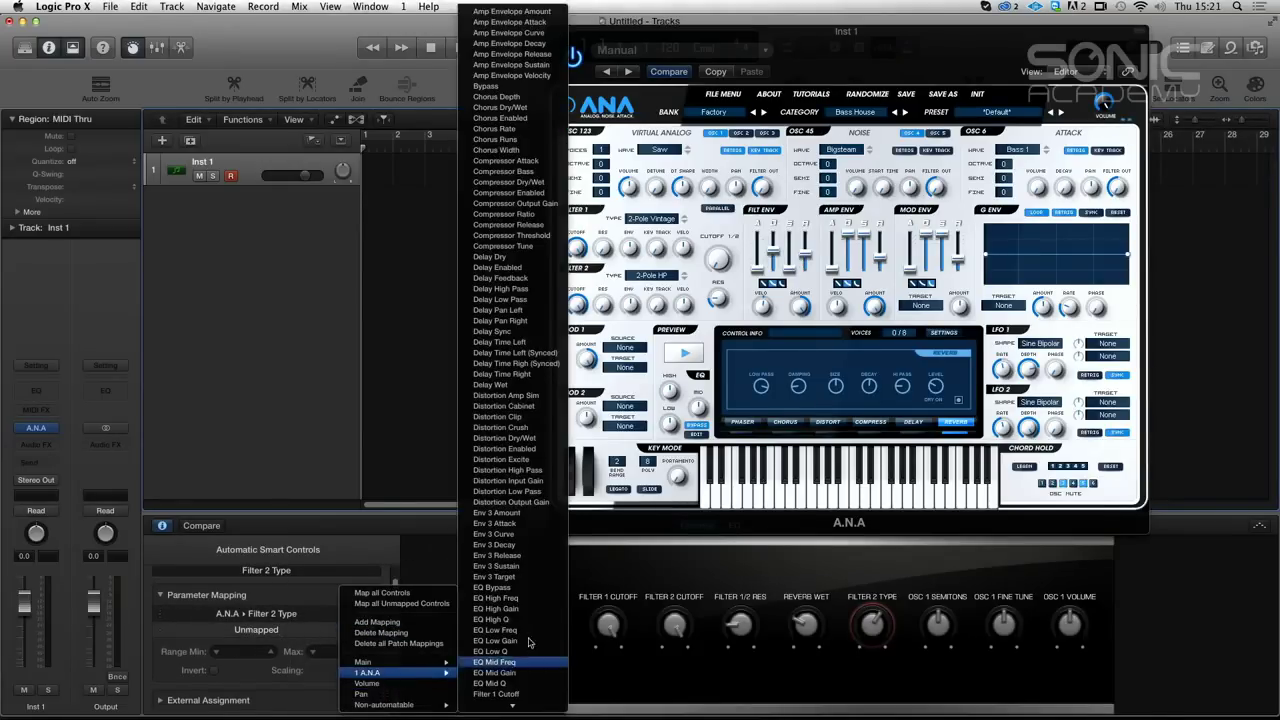
scroll(530, 535, "down", 5)
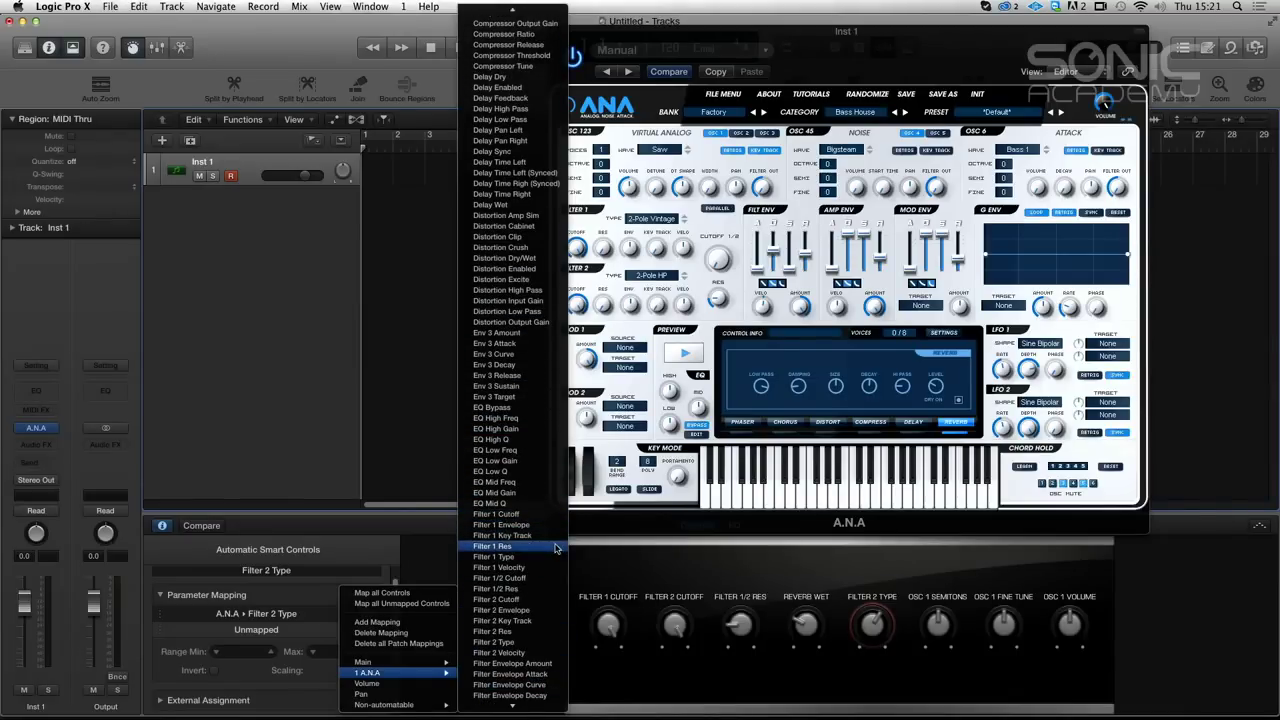
left_click(556, 548)
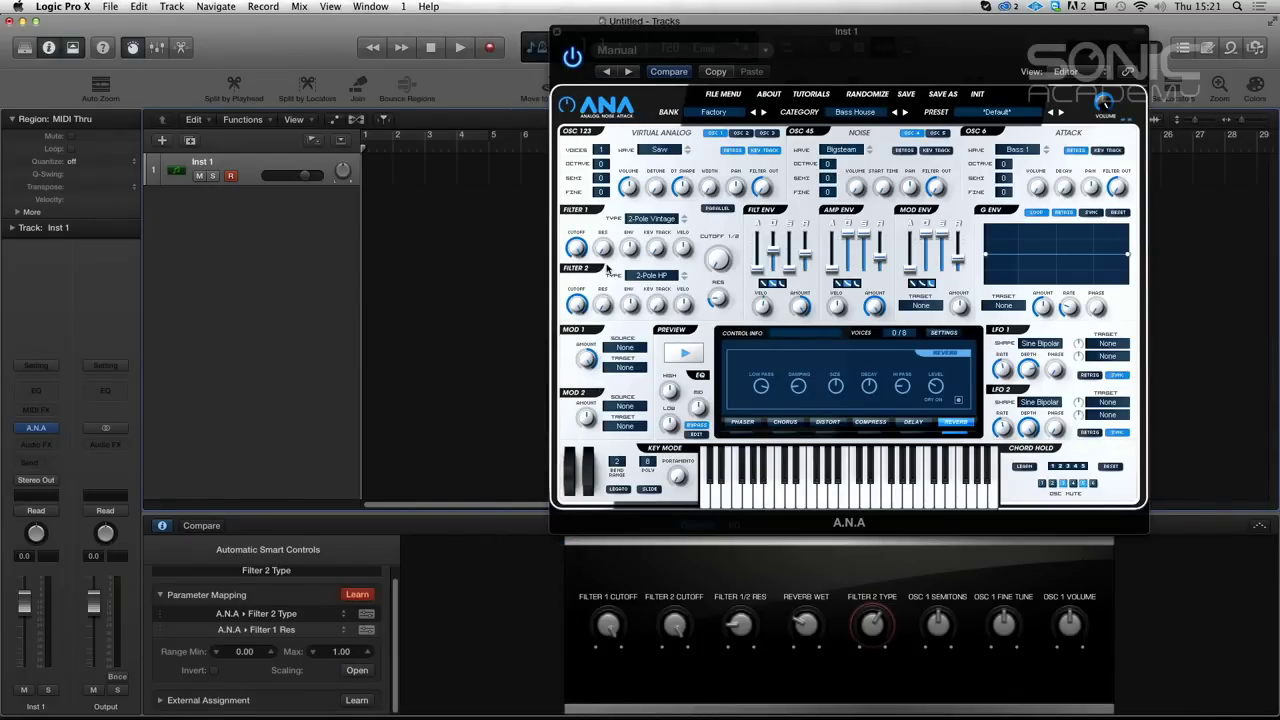
Step: With Learn off, add A.N.A Filter 1 Res as a second mapping on the Filter 1 Cutoff knob
left_click(610, 625)
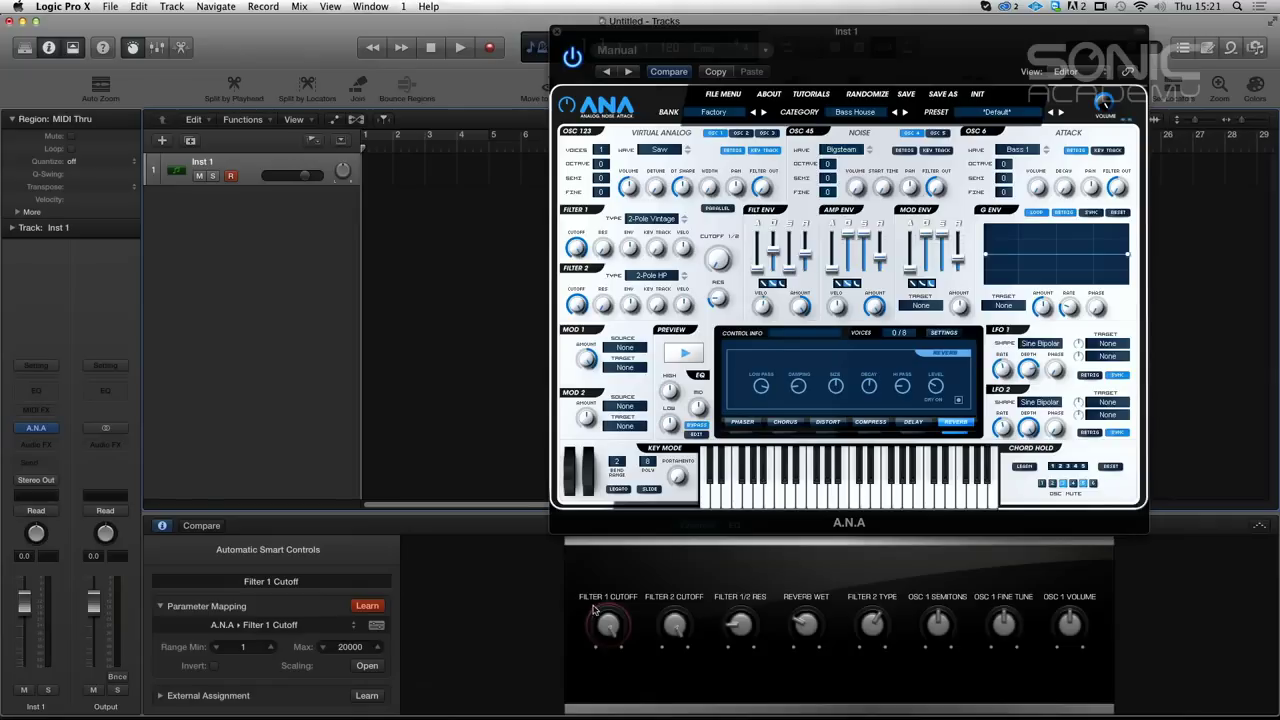
left_click(379, 607)
left_click_drag(605, 628, 576, 695)
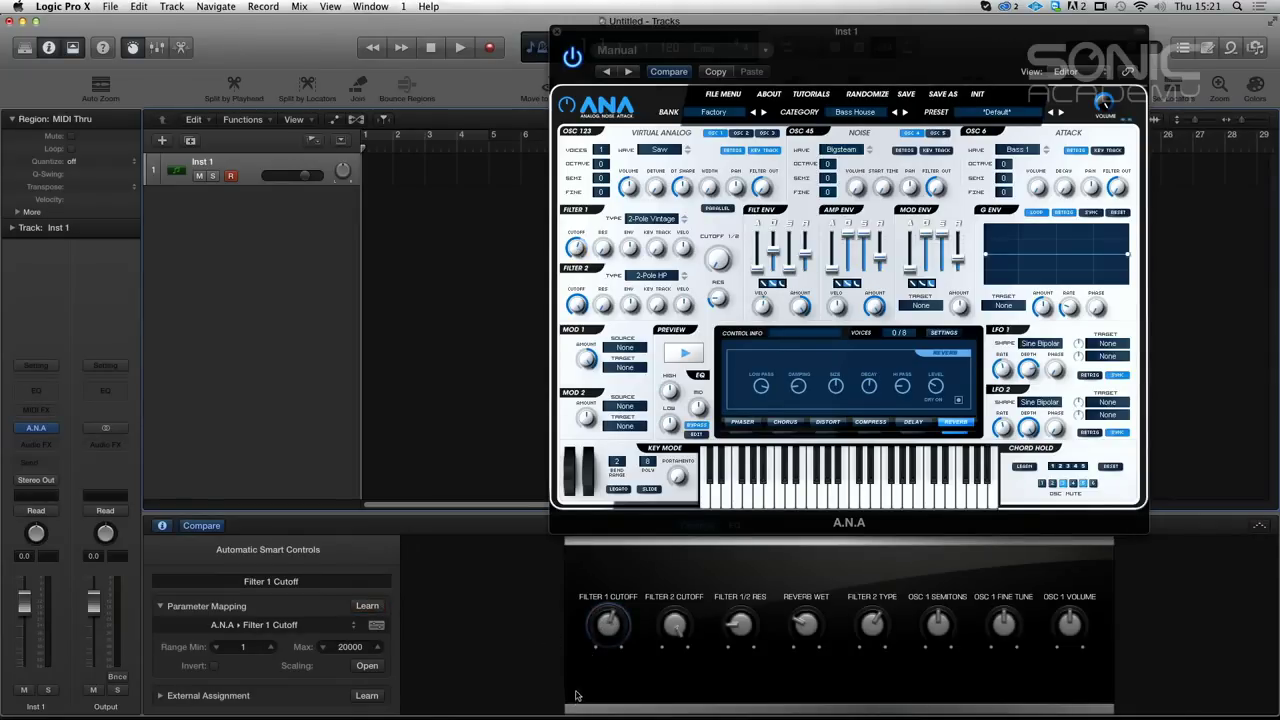
left_click(350, 628)
left_click(371, 600)
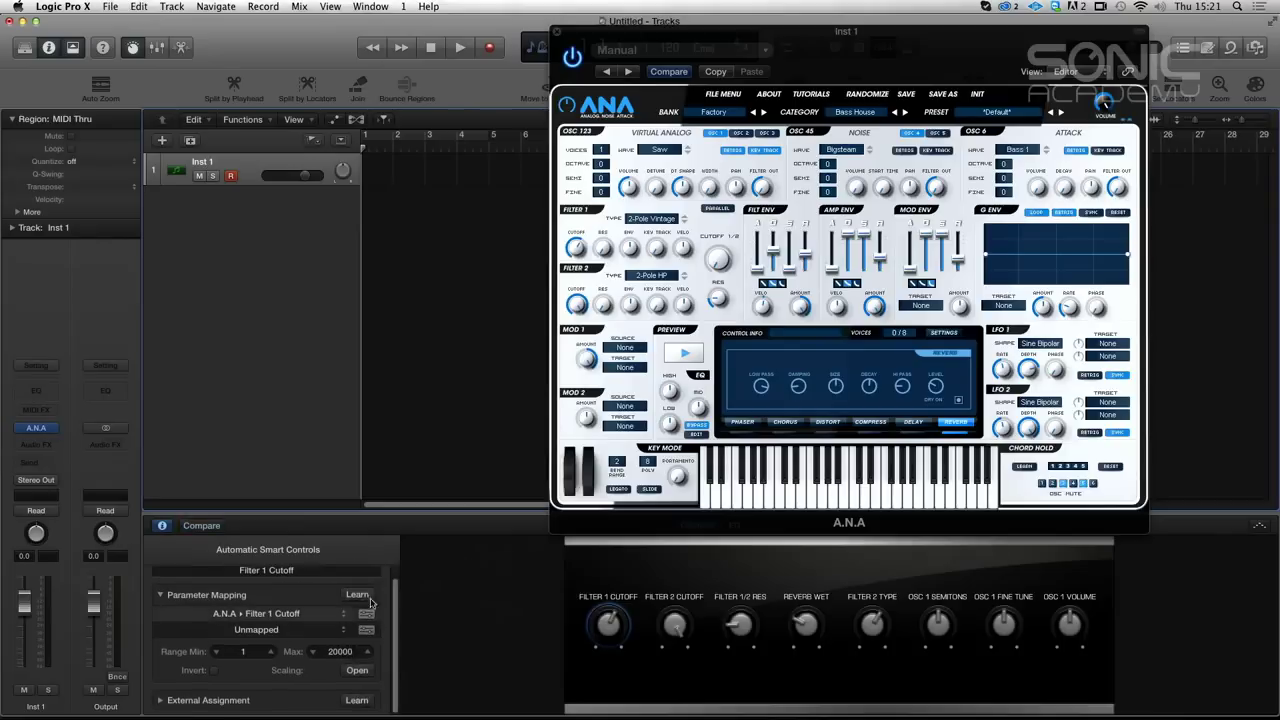
left_click(345, 632)
mouse_move(378, 676)
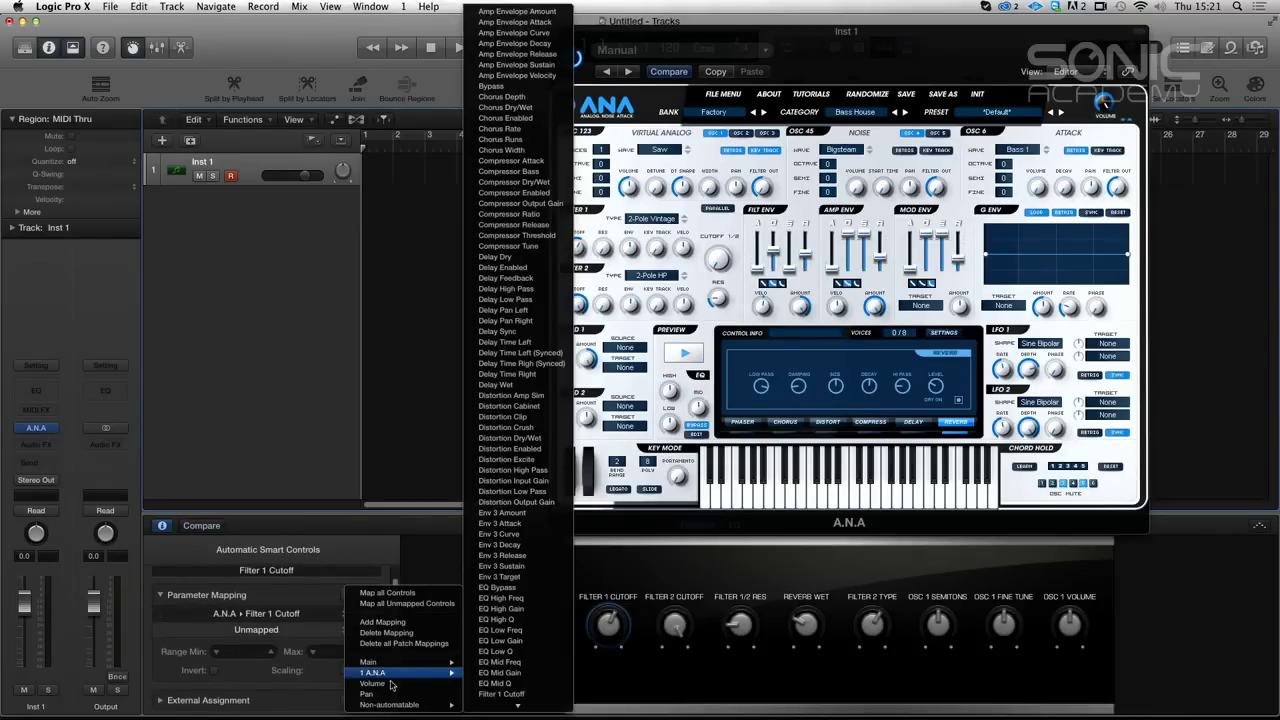
mouse_move(513, 706)
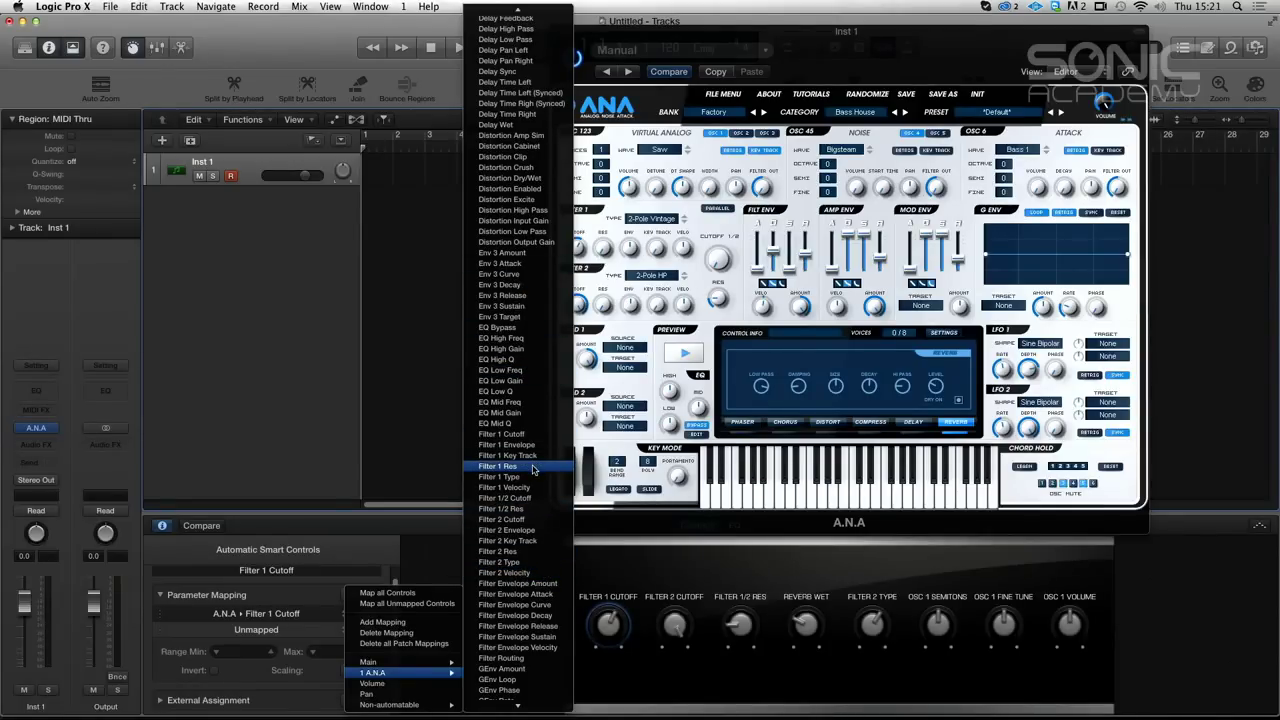
left_click(533, 467)
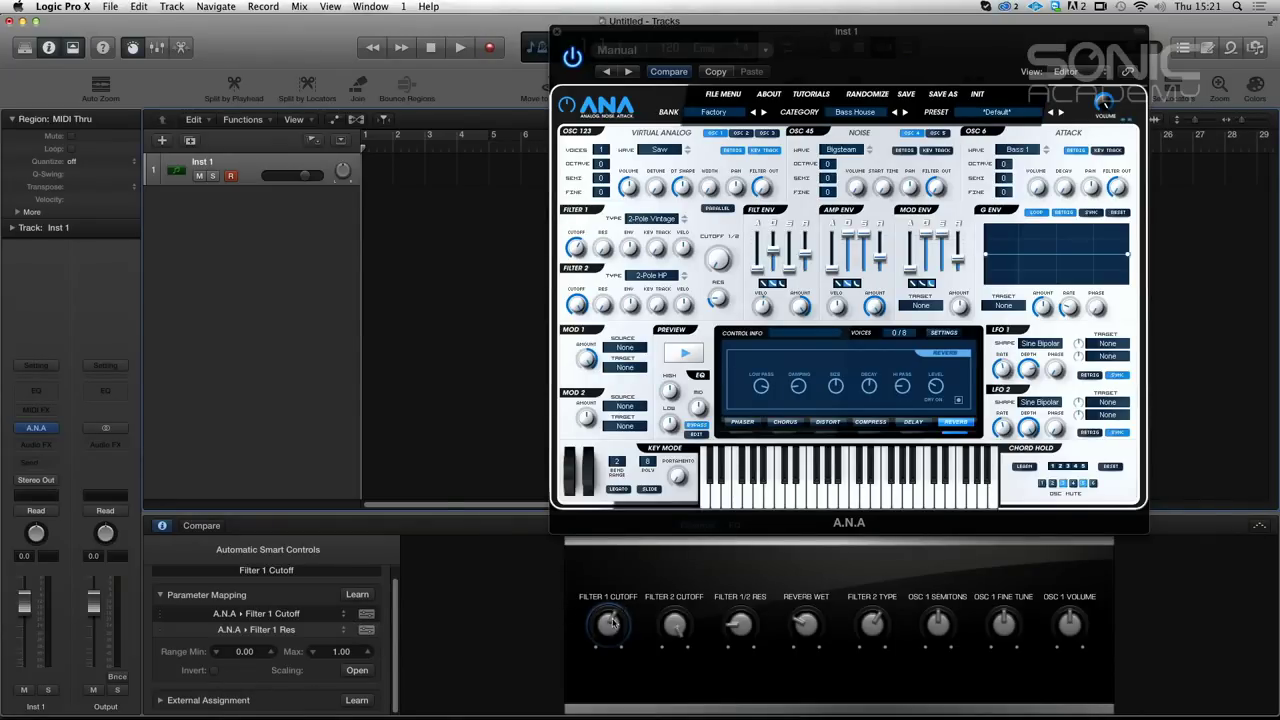
Step: Invert the Filter 1 Res mapping so resonance falls as cutoff rises, testing the knob
mouse_move(613, 623)
left_mouse_down()
mouse_move(620, 570)
mouse_move(614, 618)
left_mouse_up()
left_click(214, 670)
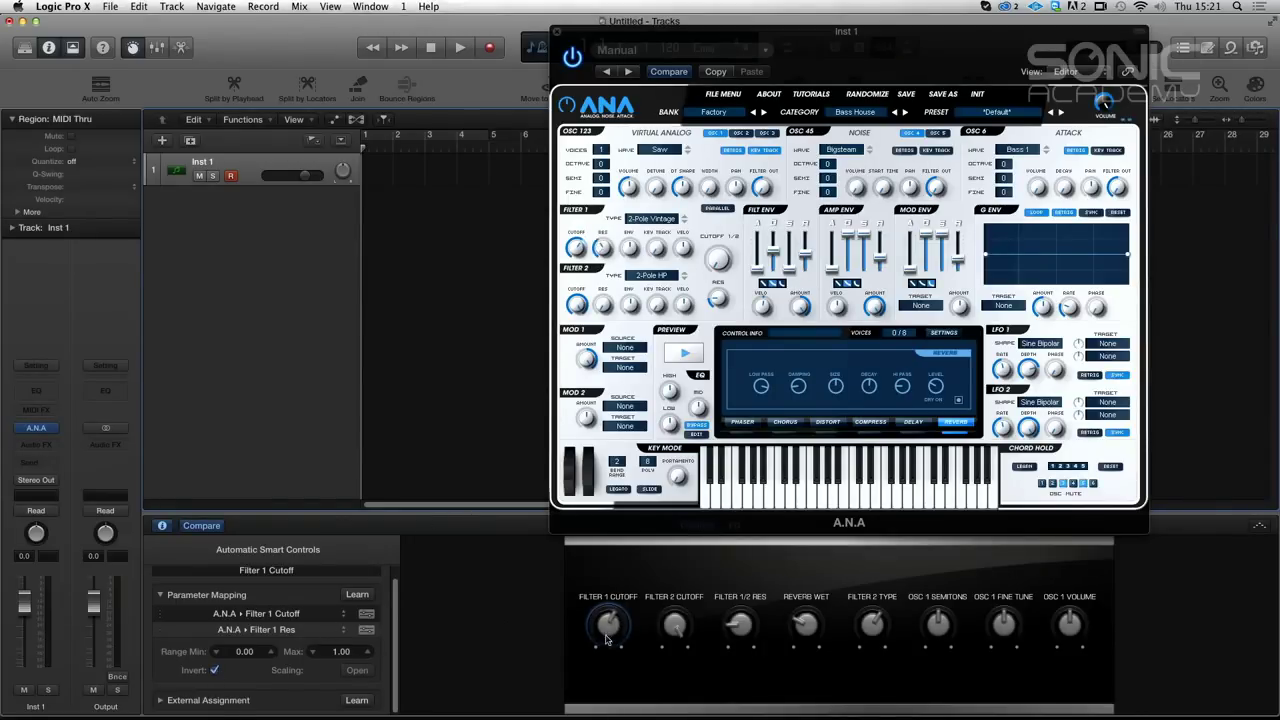
left_click_drag(603, 657, 607, 674)
Step: Close the A.N.A plug-in window and show the Library panel
left_click(558, 32)
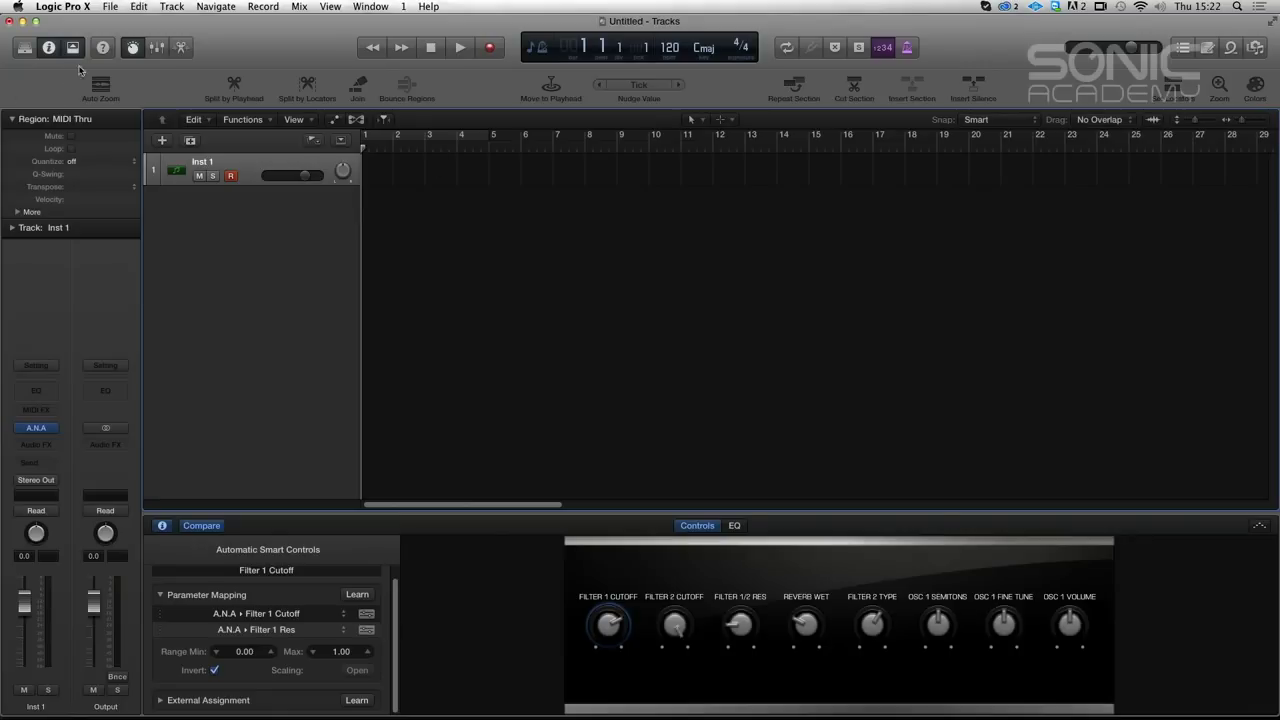
left_click(24, 47)
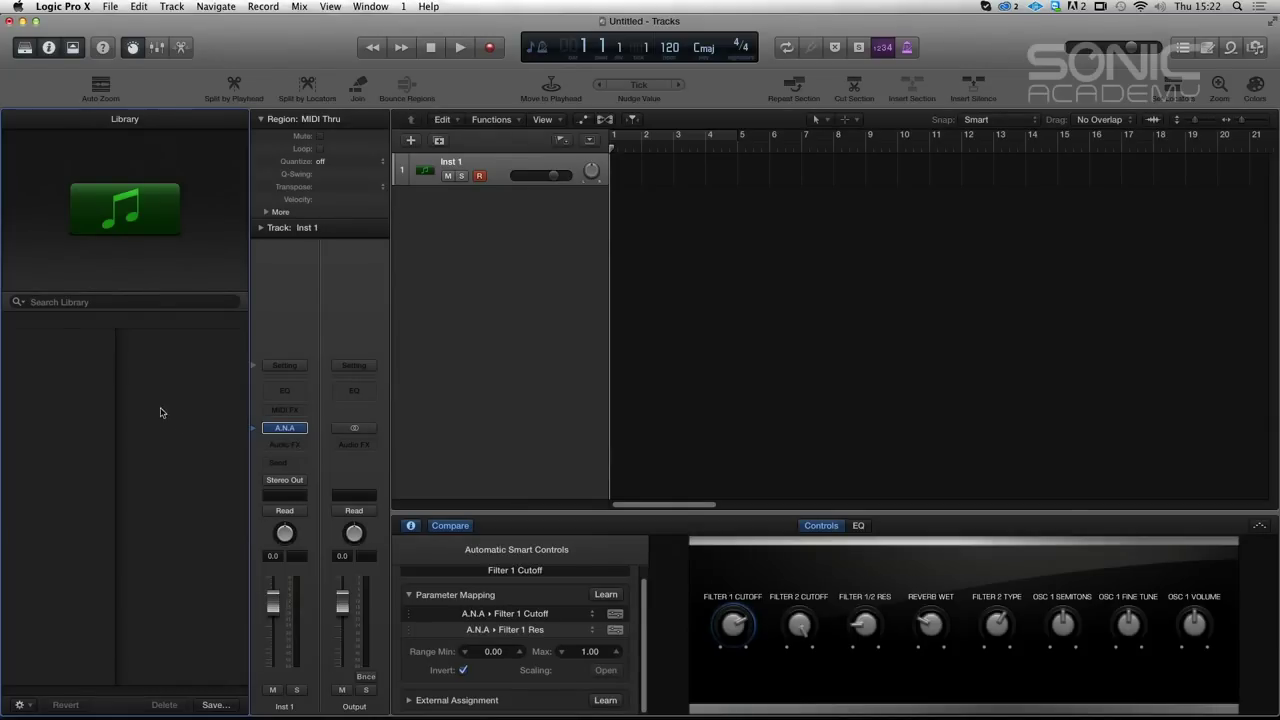
Step: Save the current setup in the Library as user patch 'ANA Smart'
left_click(275, 370)
left_click(257, 367)
left_click(257, 367)
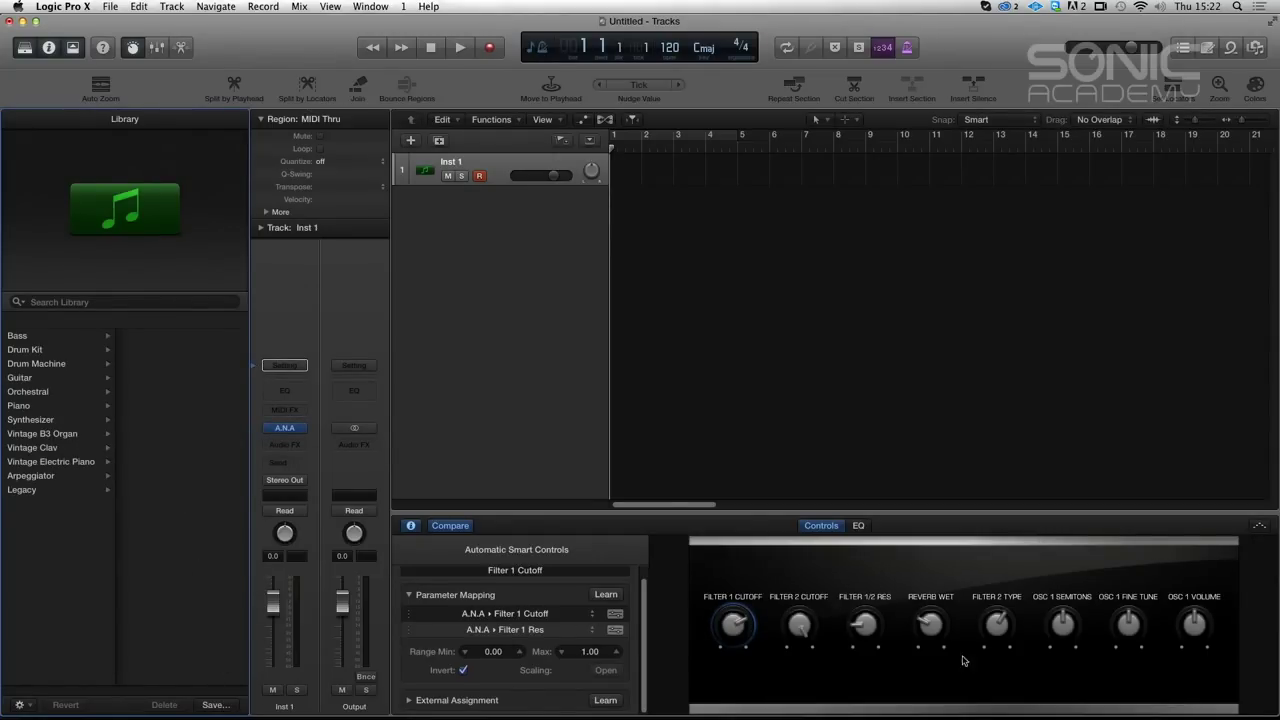
left_click(217, 705)
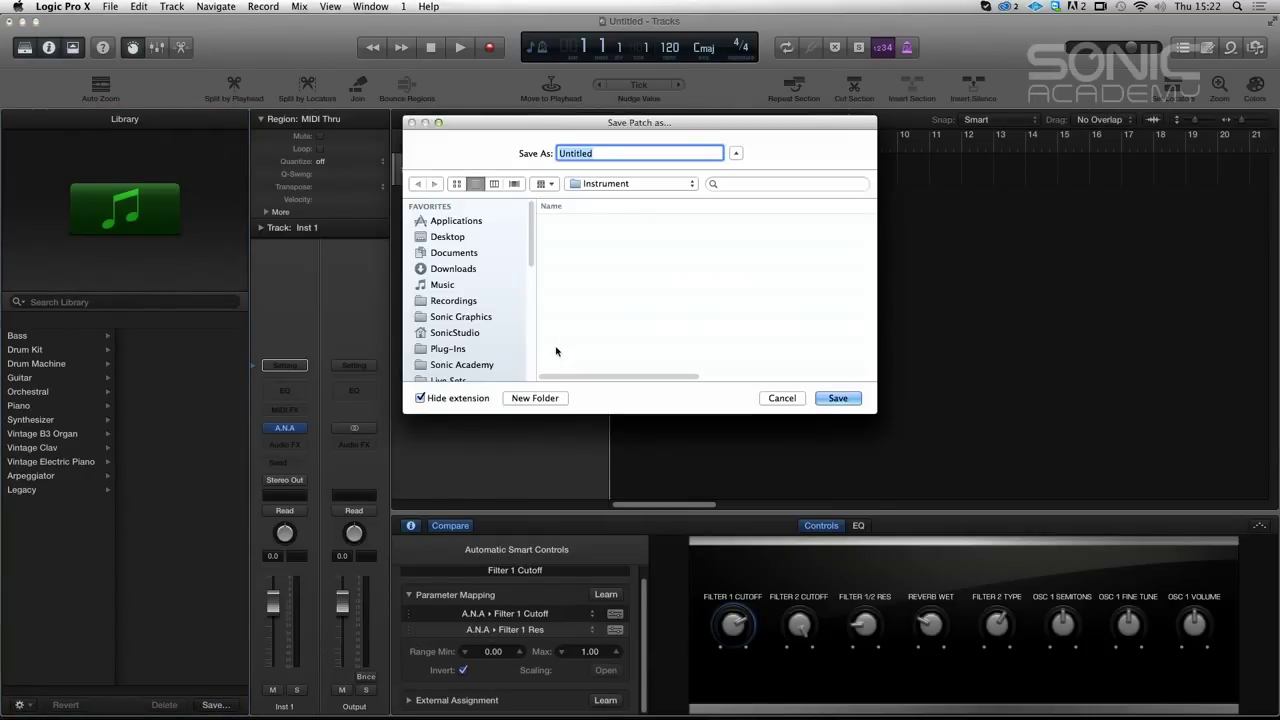
type("ANA Smart")
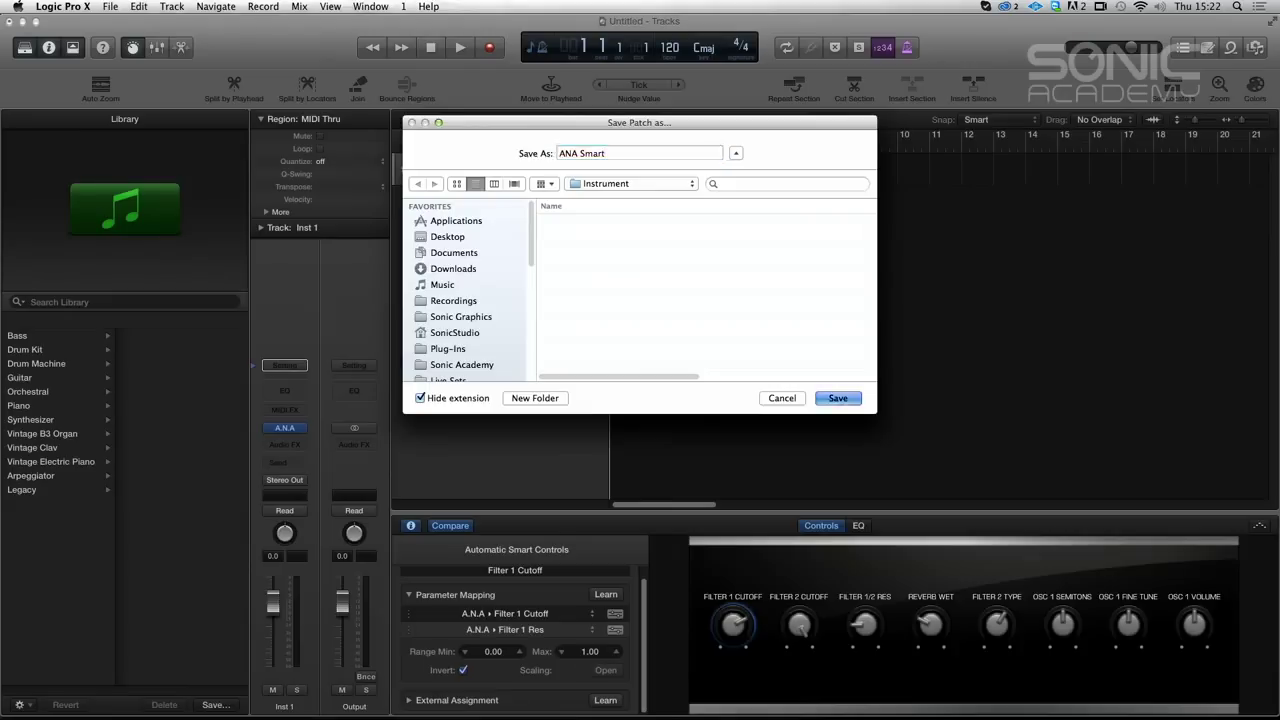
key("Return")
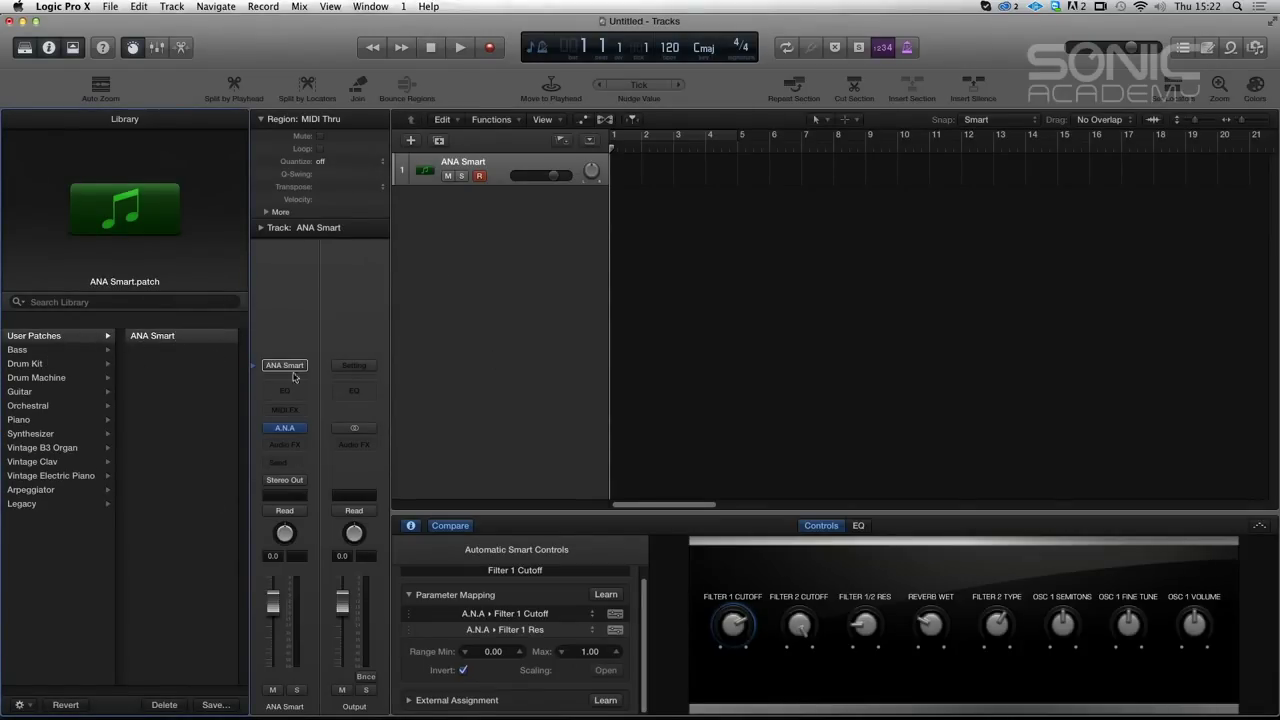
Step: Swap the instrument slot to EFM1 in stereo and close its window
left_click(300, 428)
mouse_move(316, 483)
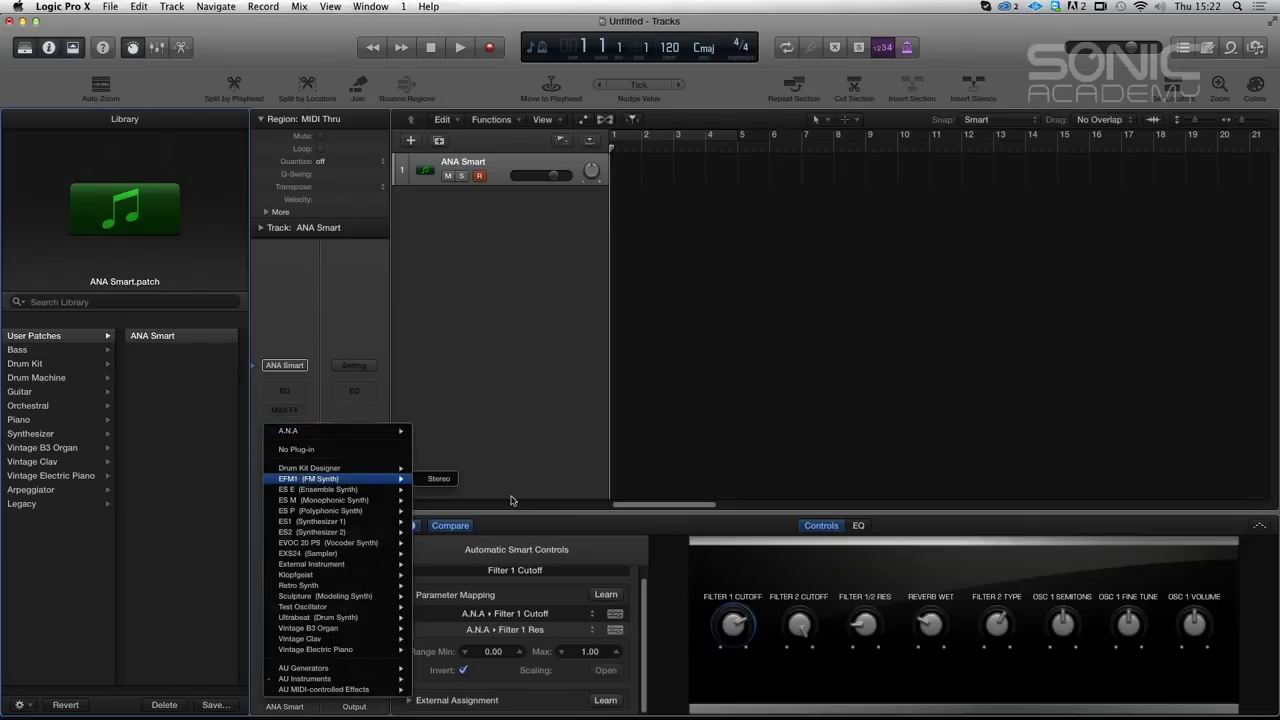
left_click(455, 480)
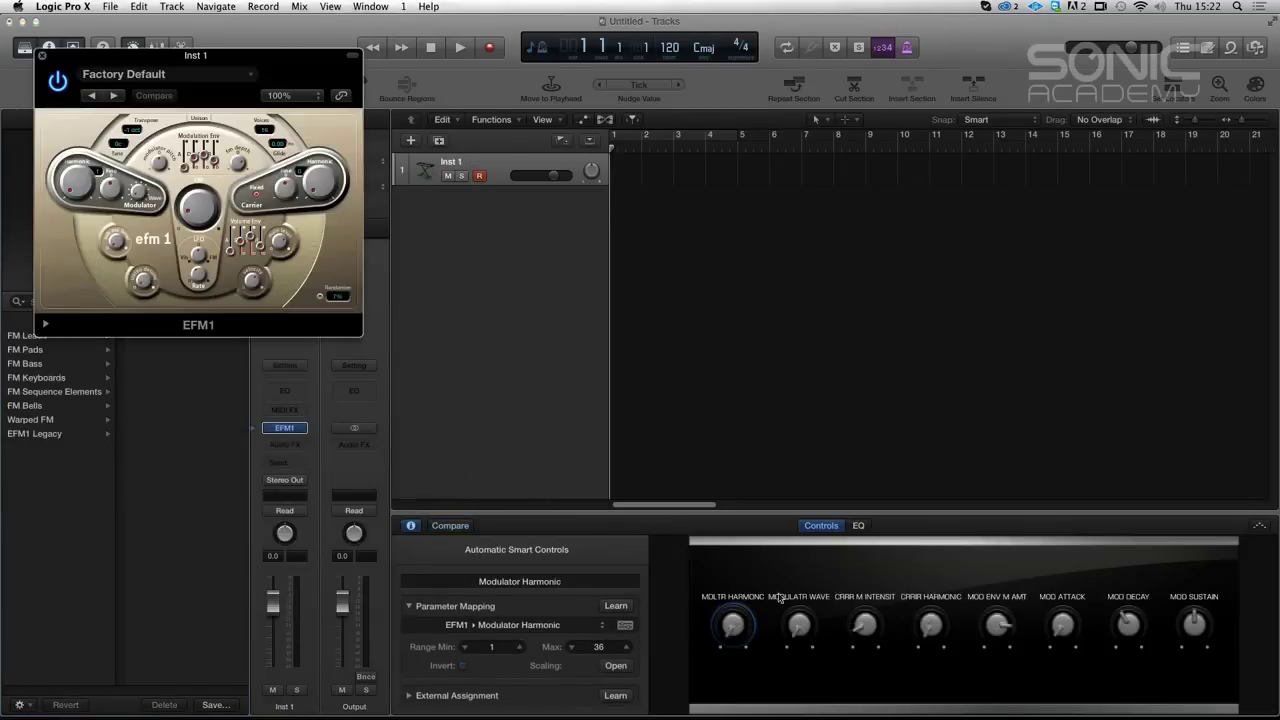
left_click(41, 55)
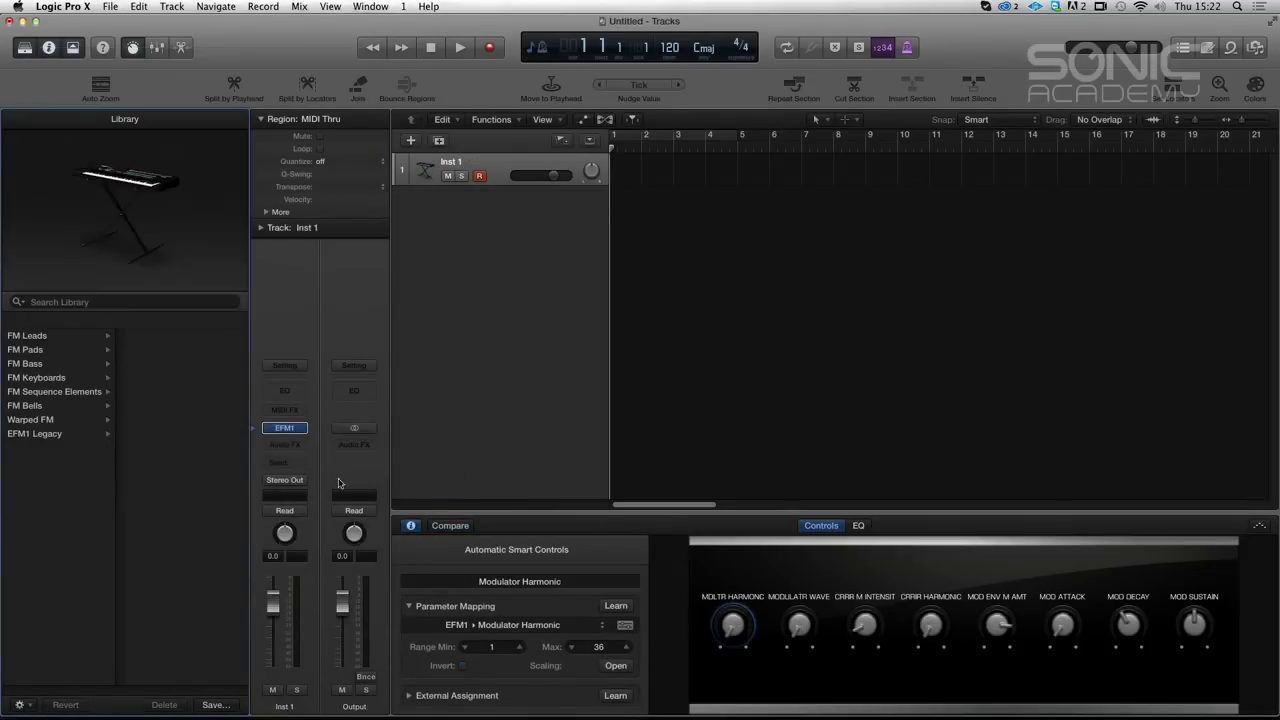
Step: Load a fresh stereo A.N.A and show the User Patches in the Library
left_click(300, 429)
mouse_move(359, 691)
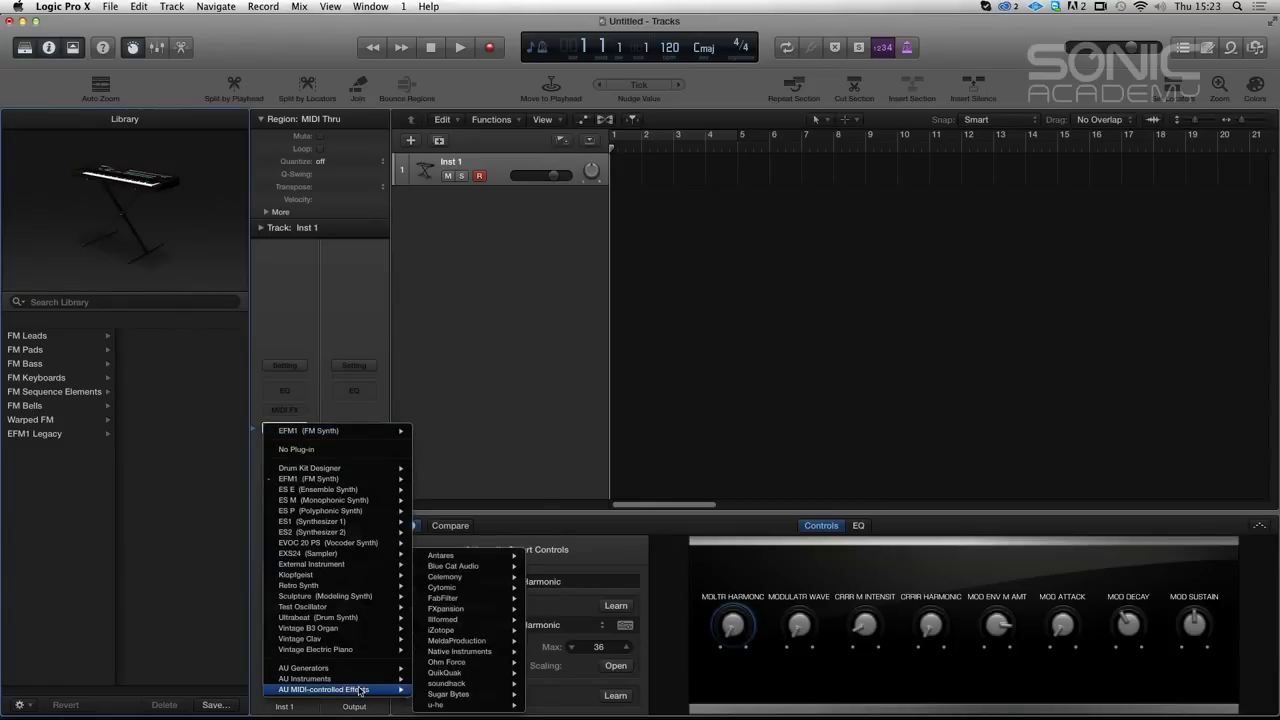
mouse_move(485, 641)
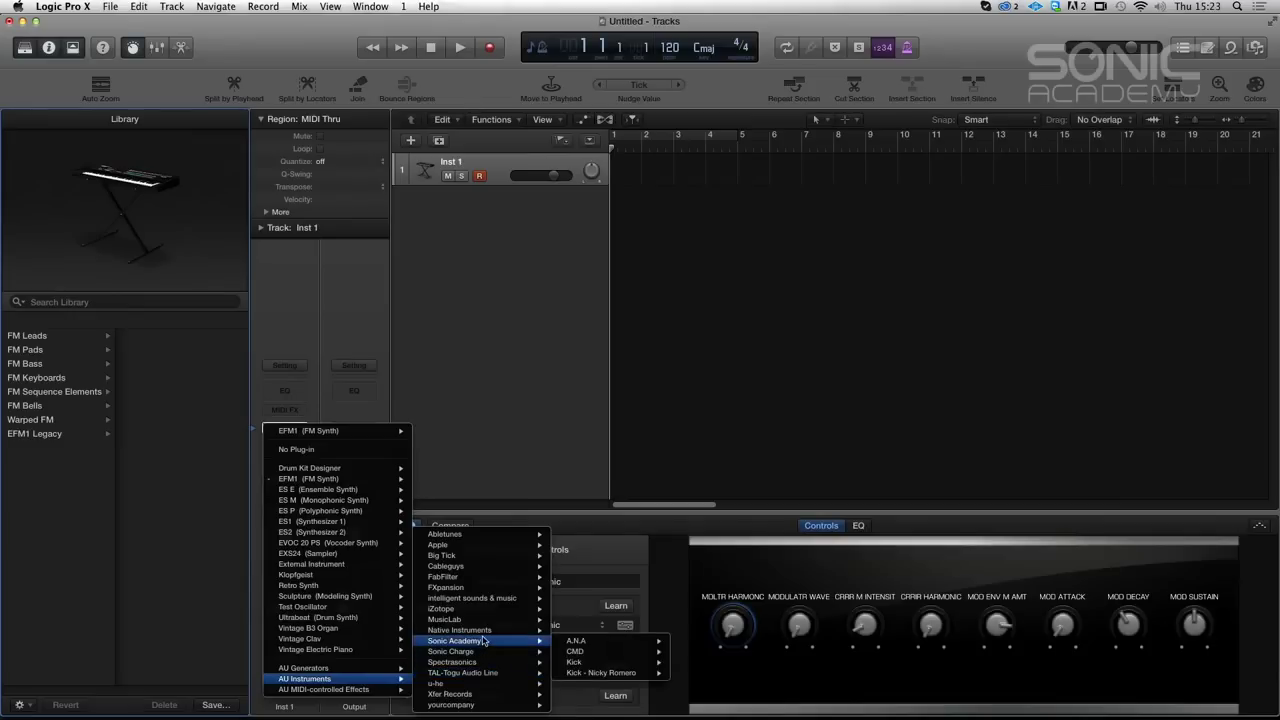
mouse_move(585, 643)
left_click(696, 641)
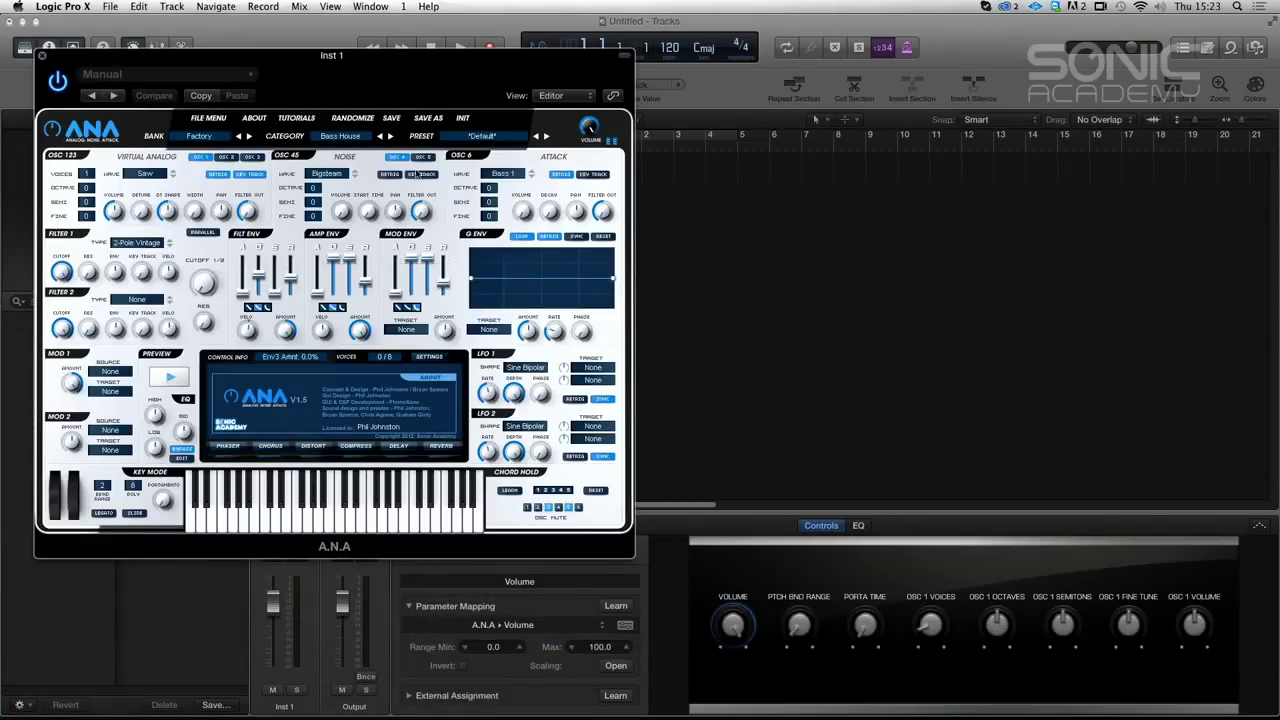
left_click_drag(377, 56, 855, 45)
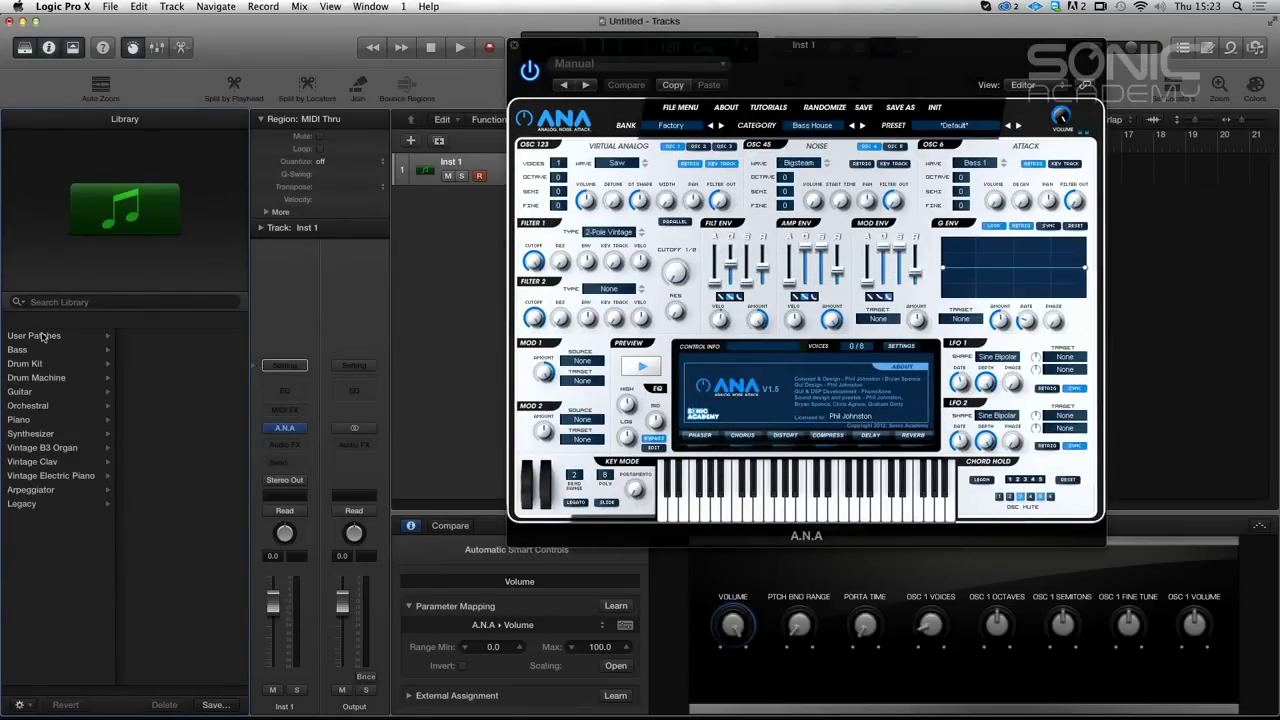
left_click(42, 336)
left_click(155, 337)
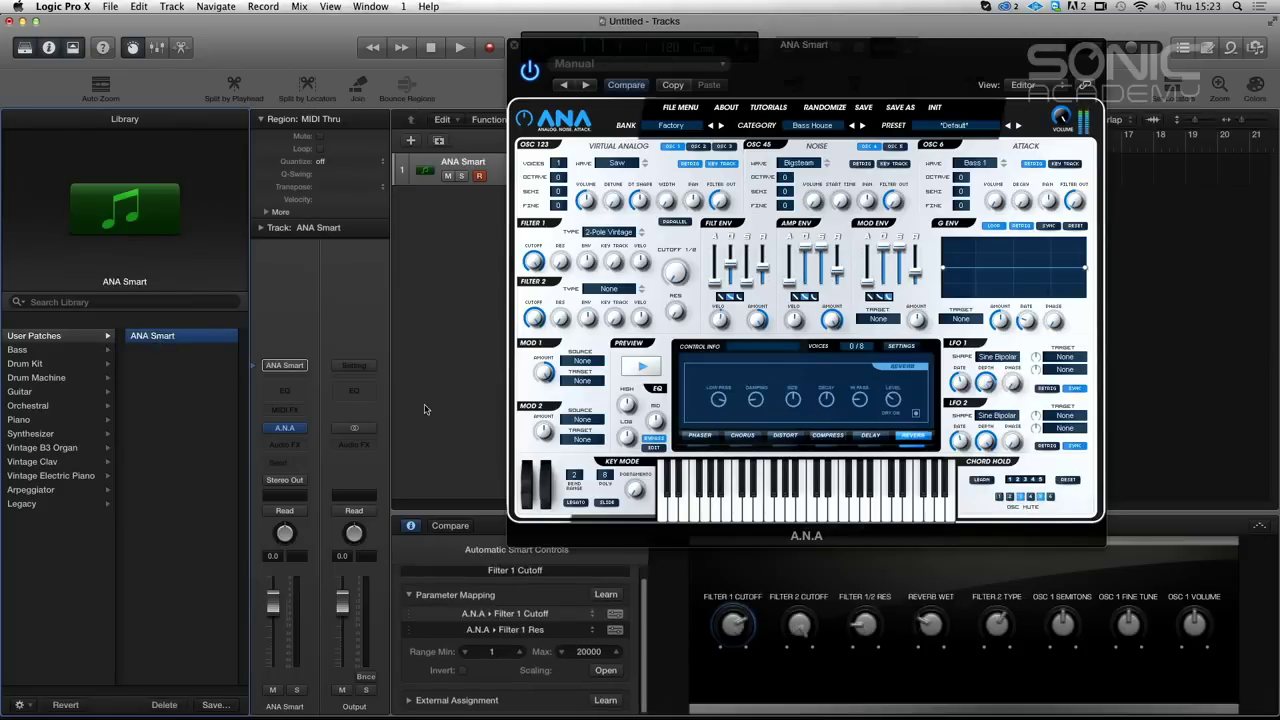